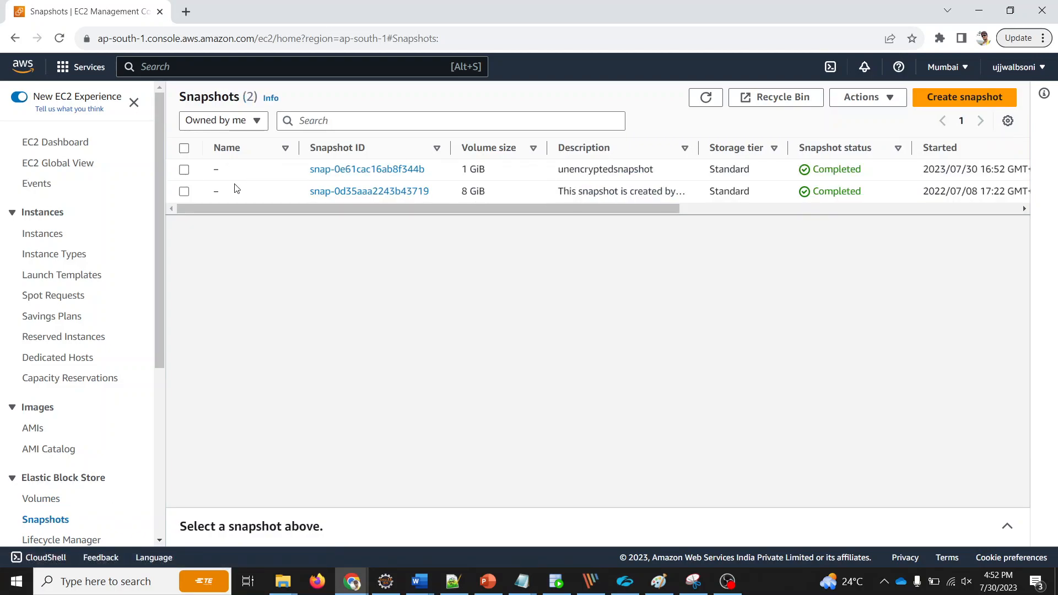
# - Select the 1 GiB snapshot described as unencryptedsnapshot and check its encryption status in the details
pyautogui.click(184, 169)
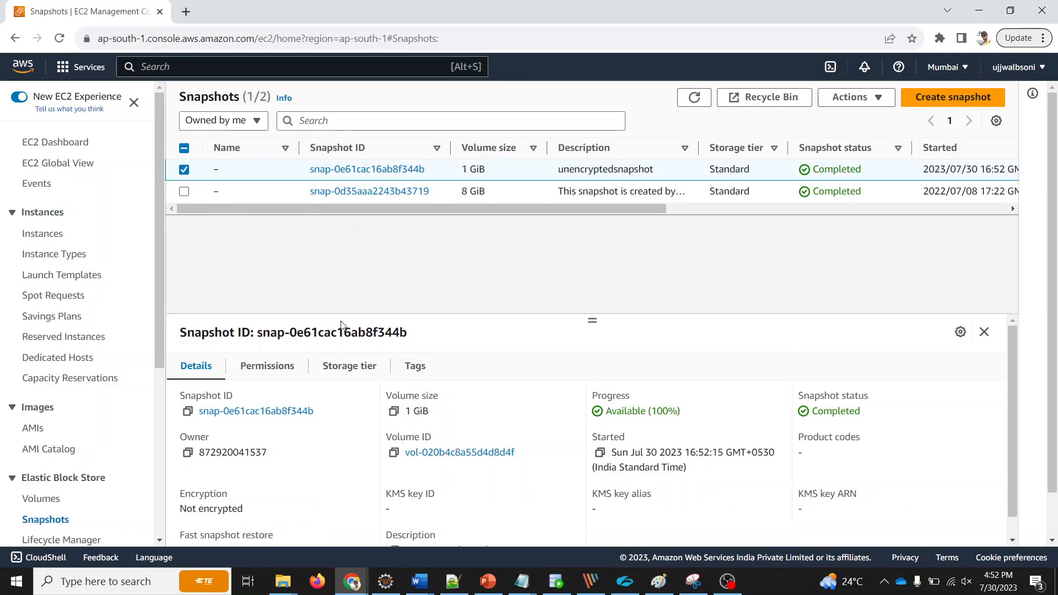
pyautogui.scroll(-1, 293, 408)
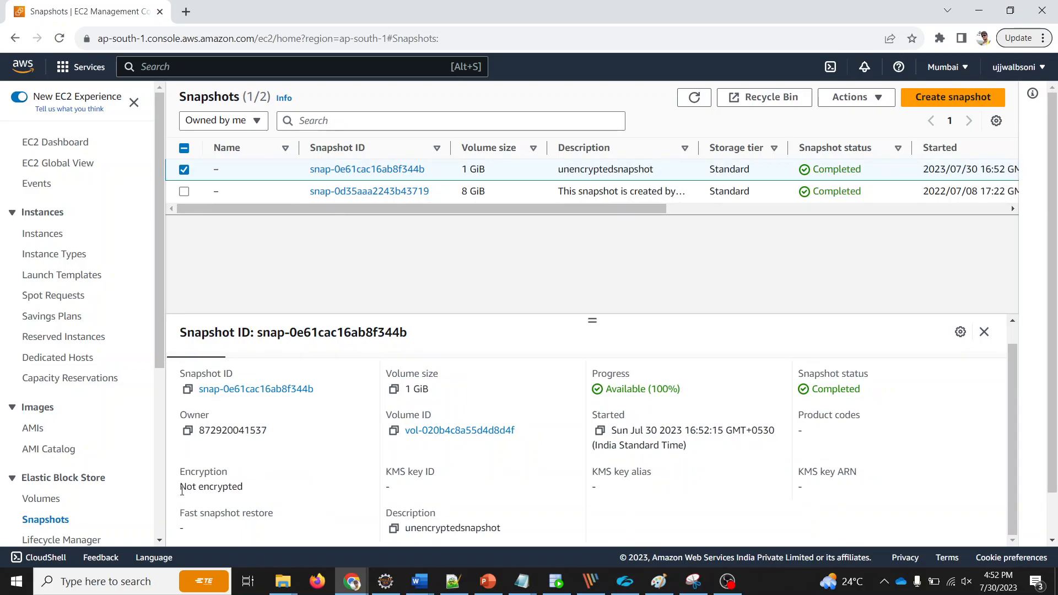
pyautogui.moveTo(181, 489); pyautogui.dragTo(292, 488)
pyautogui.click(293, 489)
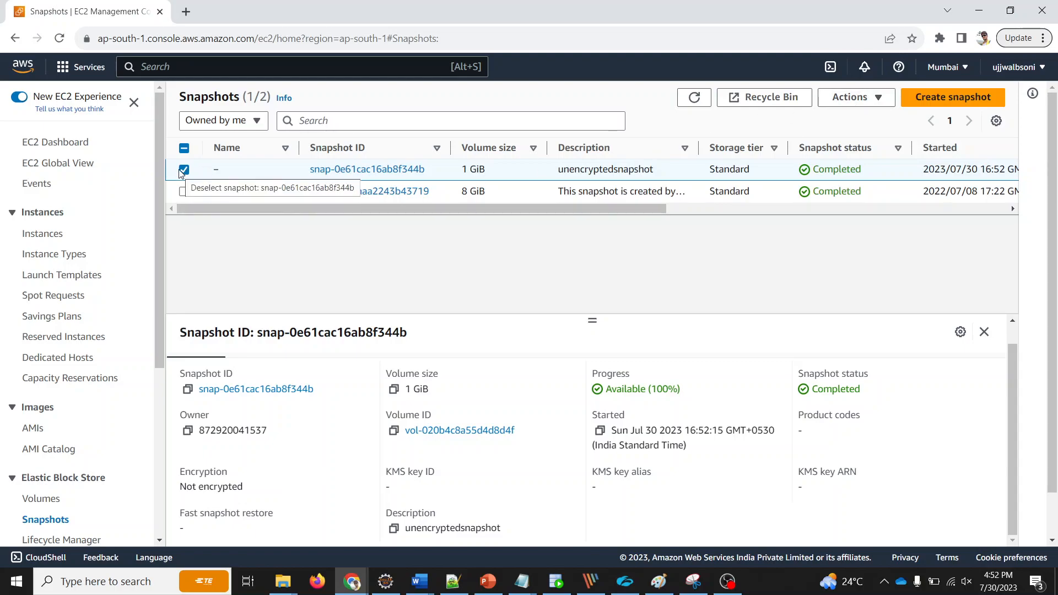
# - Start a copy of the selected snapshot and enable encryption with the (default) aws/ebs KMS key
pyautogui.click(838, 99)
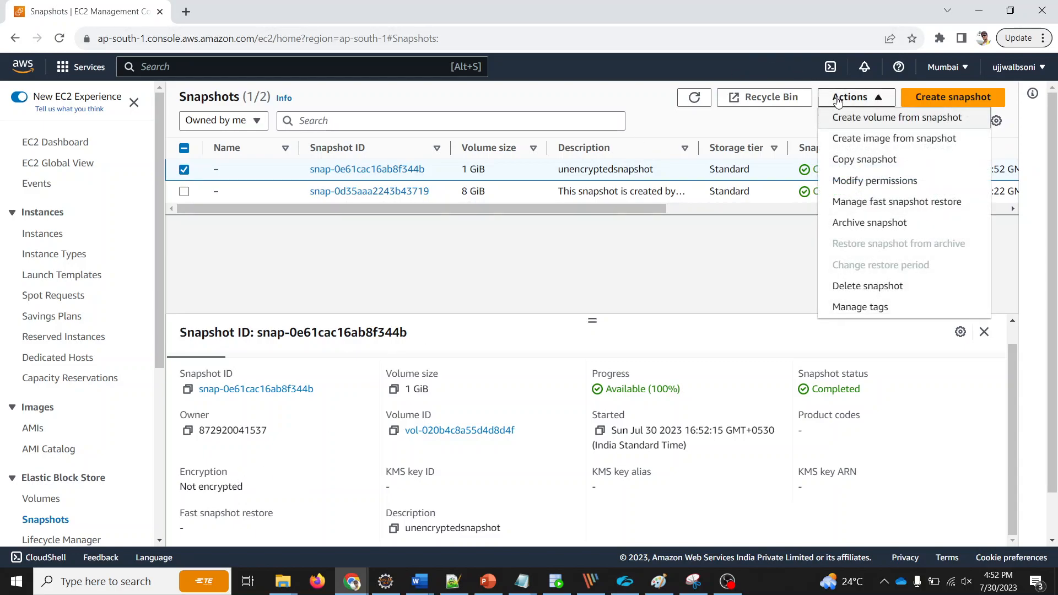
pyautogui.click(855, 161)
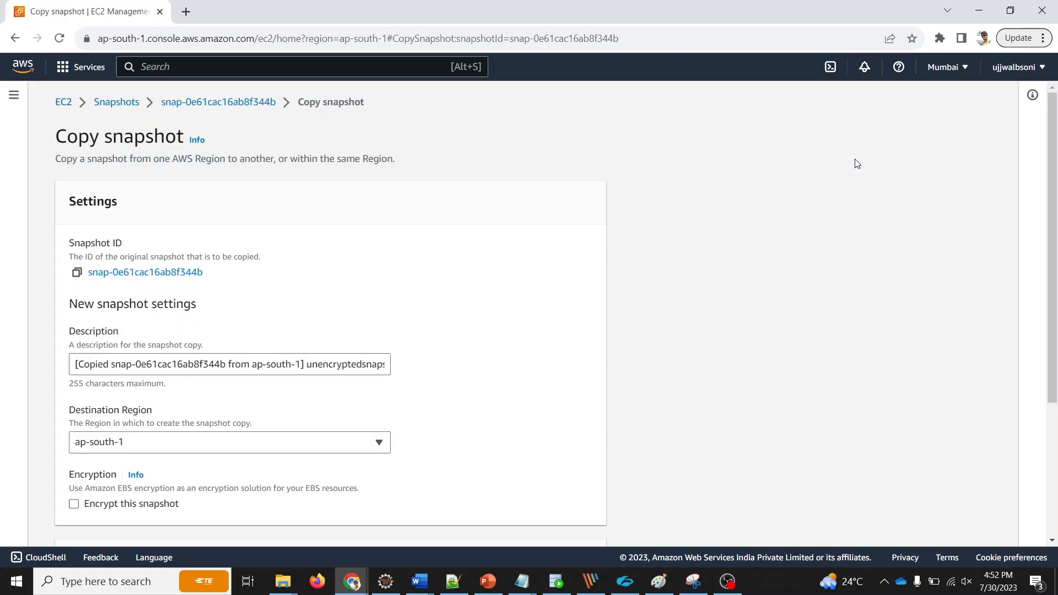
pyautogui.scroll(-2, 350, 321)
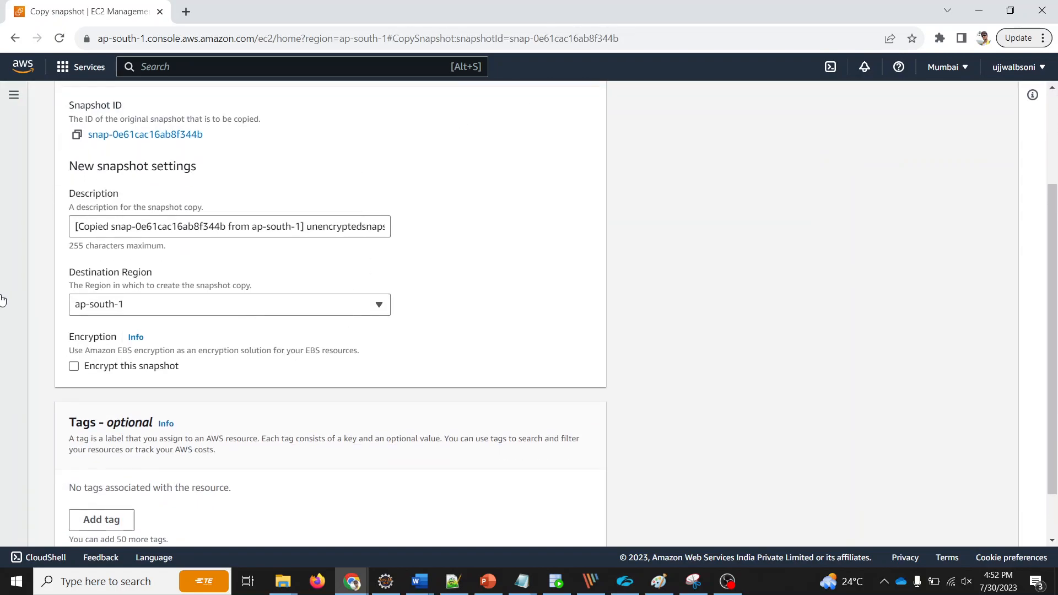
pyautogui.click(72, 227)
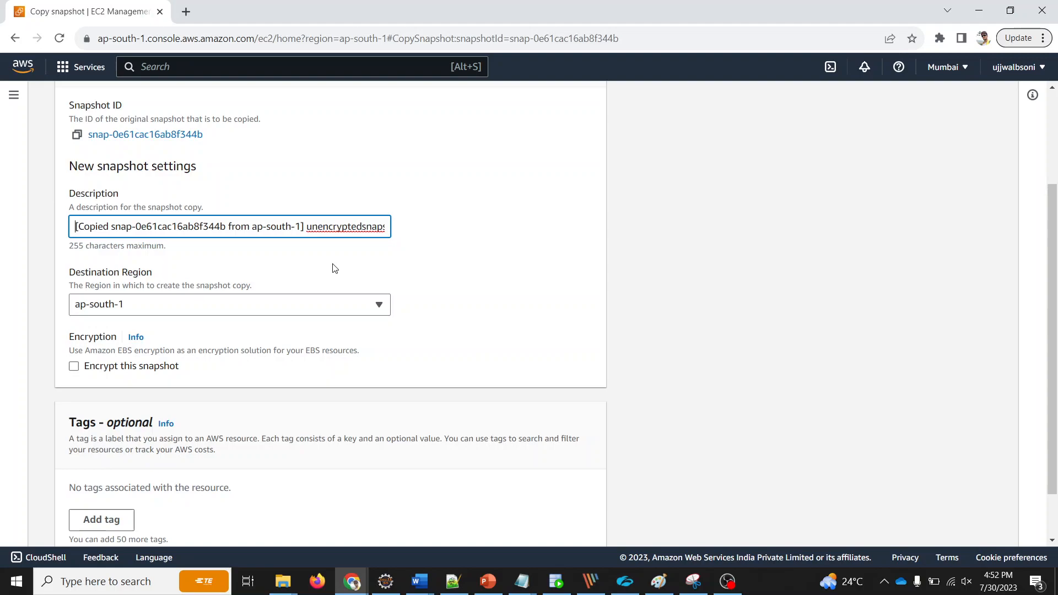
pyautogui.click(74, 367)
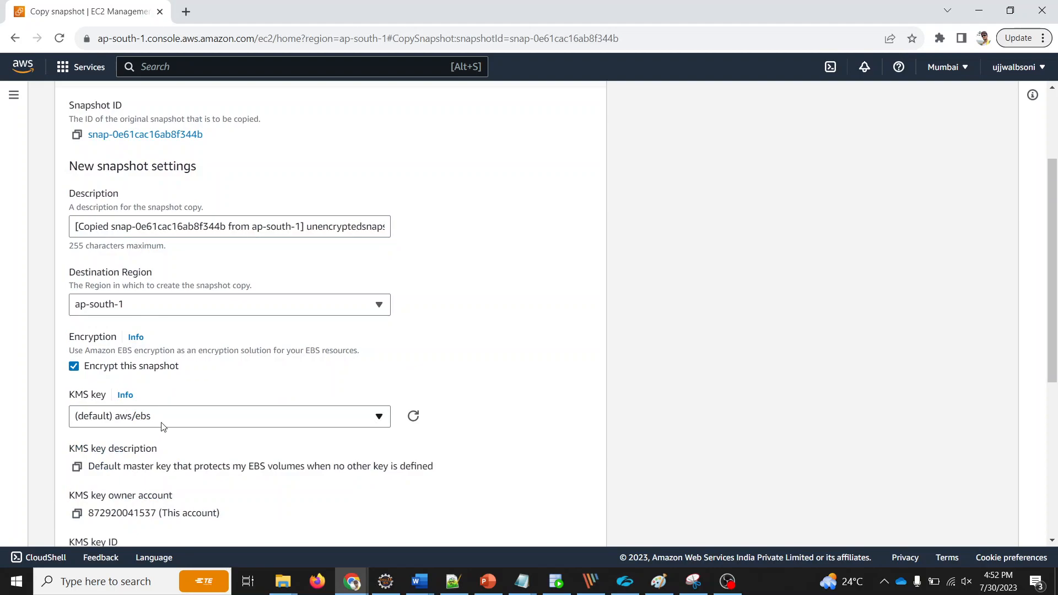
pyautogui.click(121, 423)
pyautogui.click(121, 423)
# - Examine the destination regions available for the snapshot copy, keeping ap-south-1 selected
pyautogui.click(129, 305)
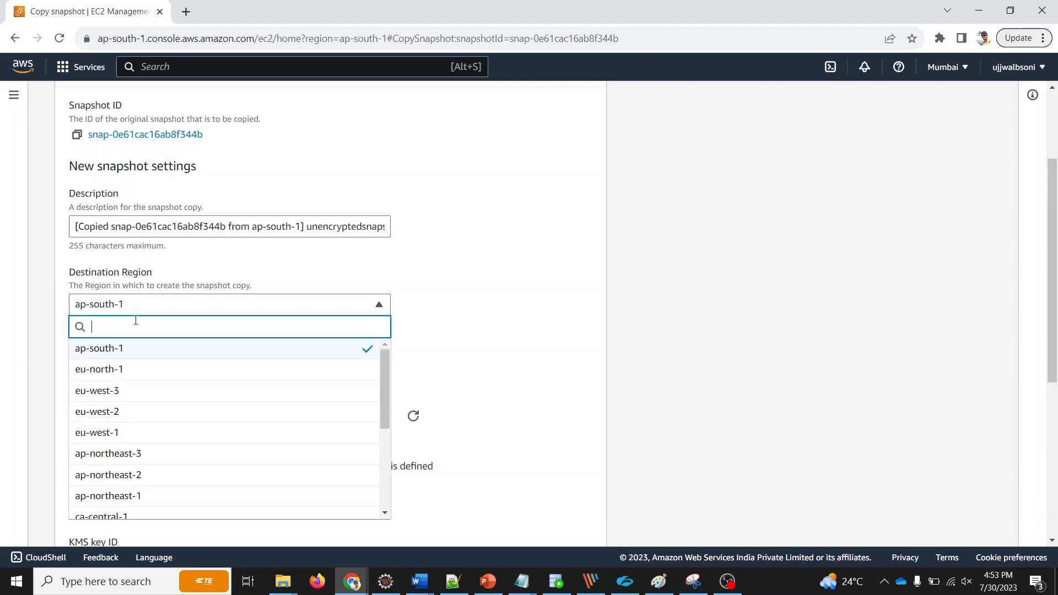
pyautogui.click(147, 311)
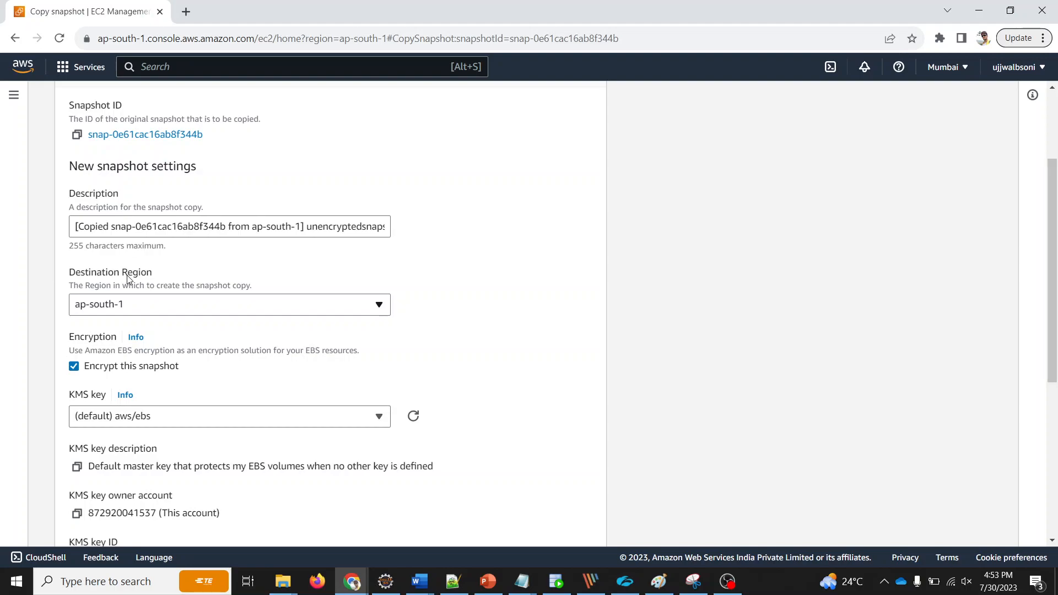
pyautogui.click(182, 304)
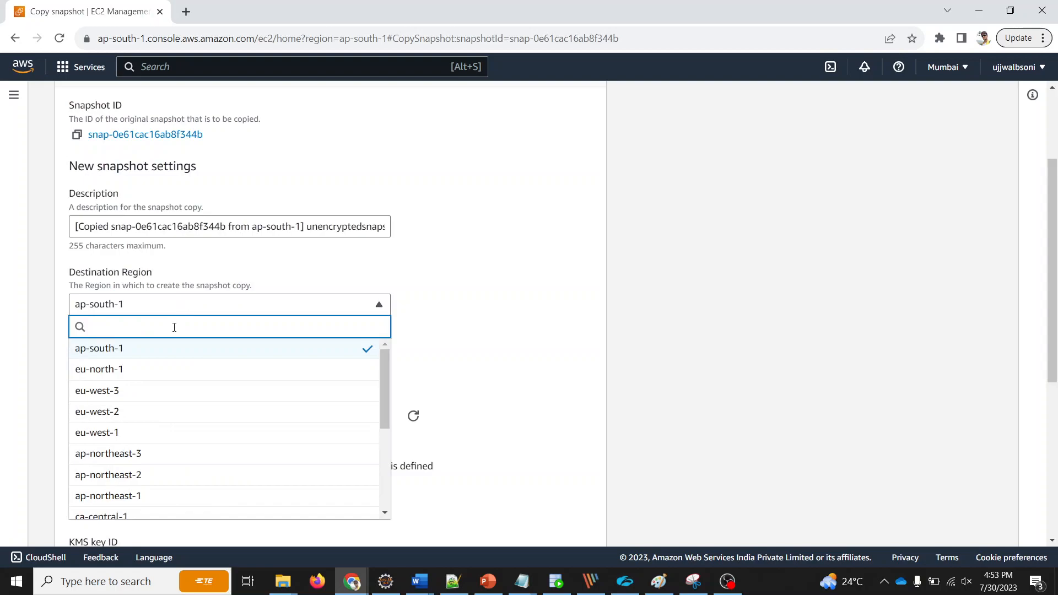
pyautogui.click(176, 306)
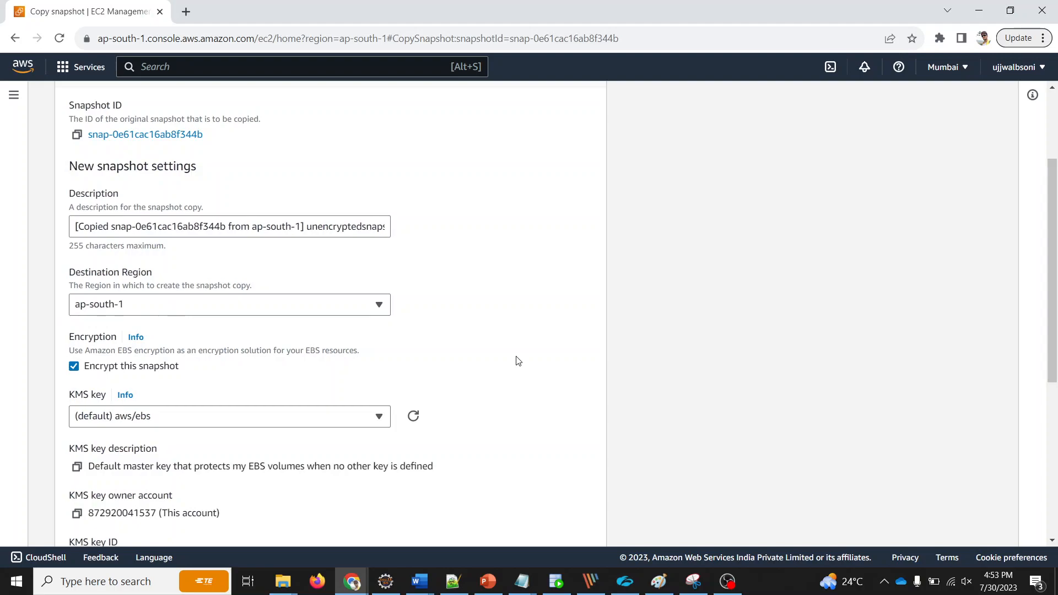
pyautogui.click(172, 312)
pyautogui.scroll(-10, 215, 447)
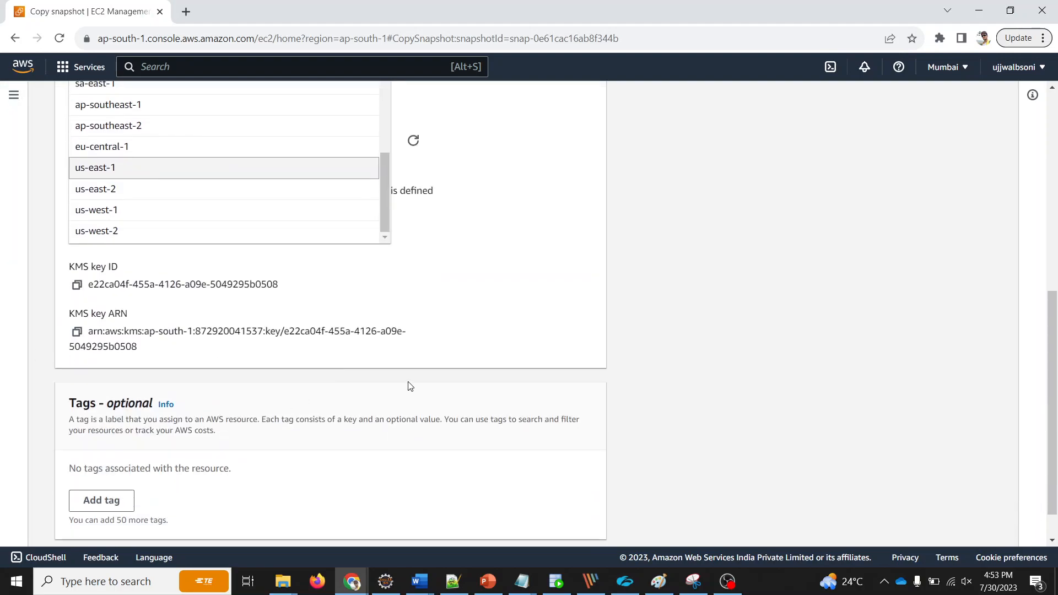
pyautogui.scroll(5, 408, 386)
pyautogui.click(512, 307)
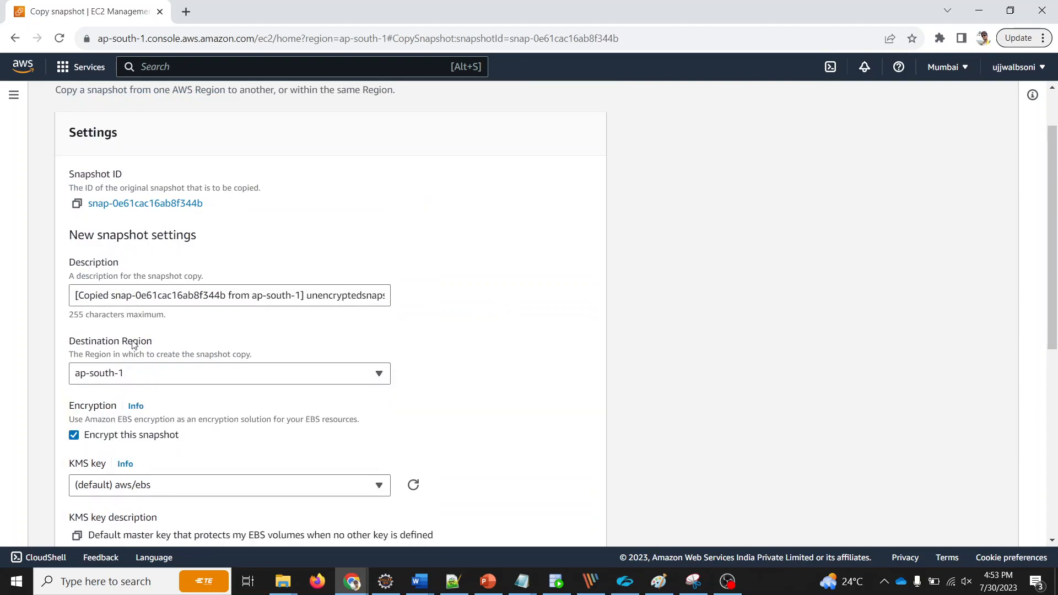
# - Create the encrypted snapshot copy and check its encryption status in the snapshot details
pyautogui.scroll(-7, 47, 436)
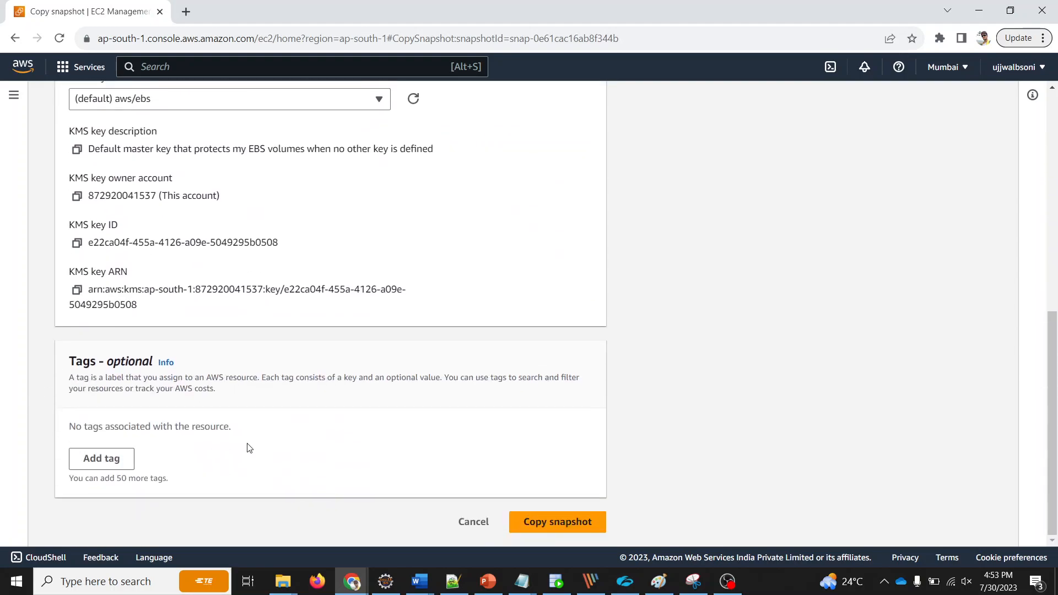
pyautogui.click(545, 526)
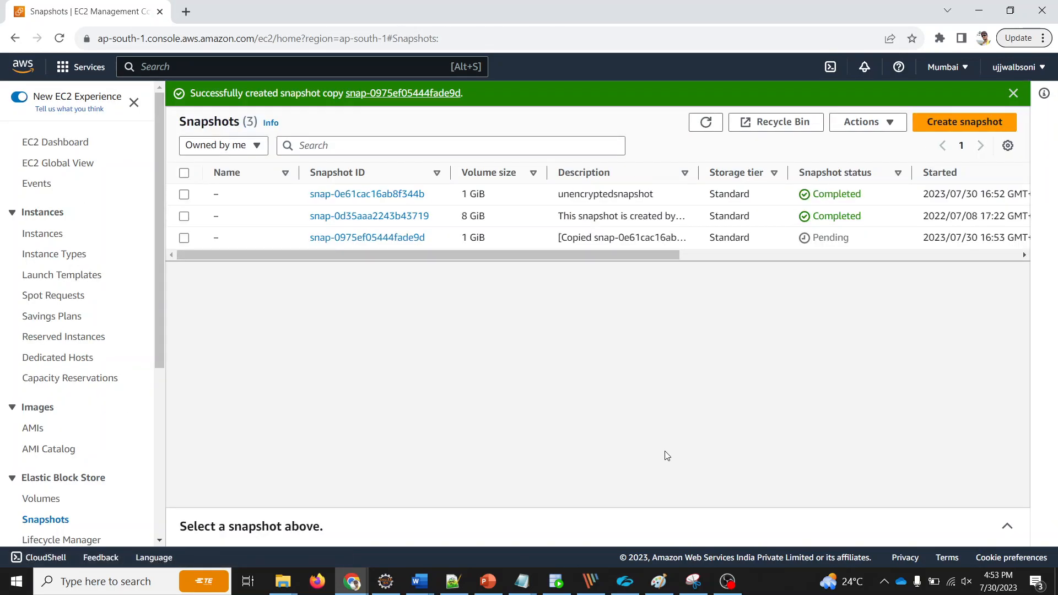
pyautogui.click(184, 238)
pyautogui.scroll(-2, 201, 445)
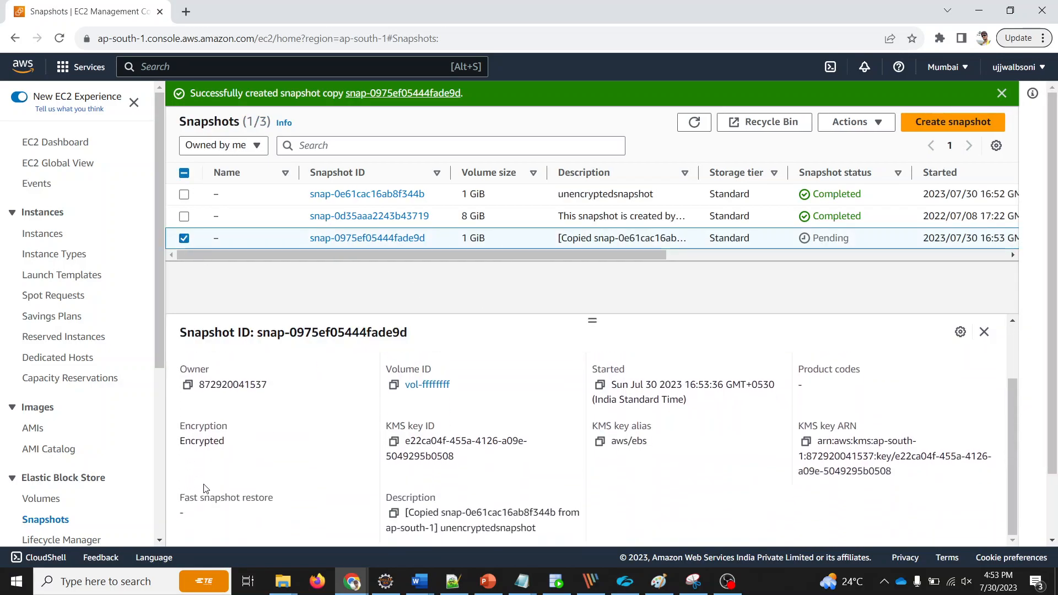
pyautogui.doubleClick(202, 443)
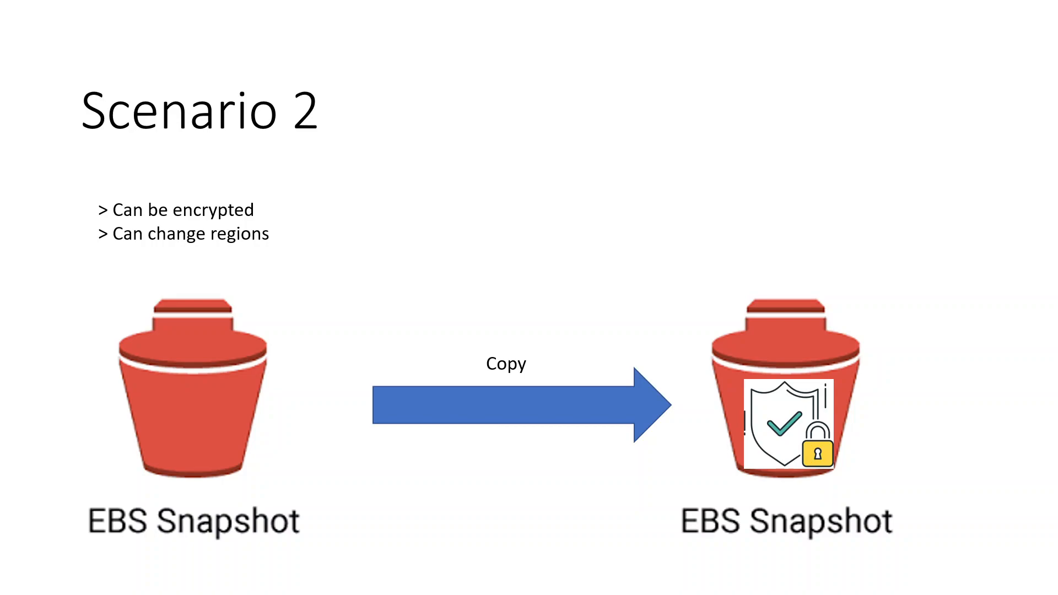
pyautogui.press('Right')
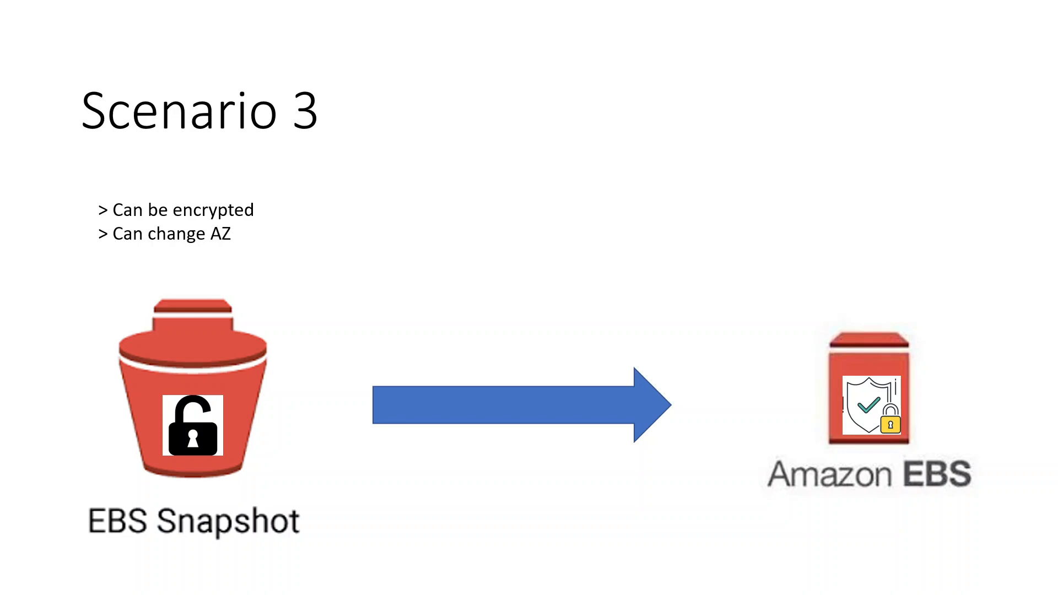
pyautogui.hotkey('alt', 'Tab')
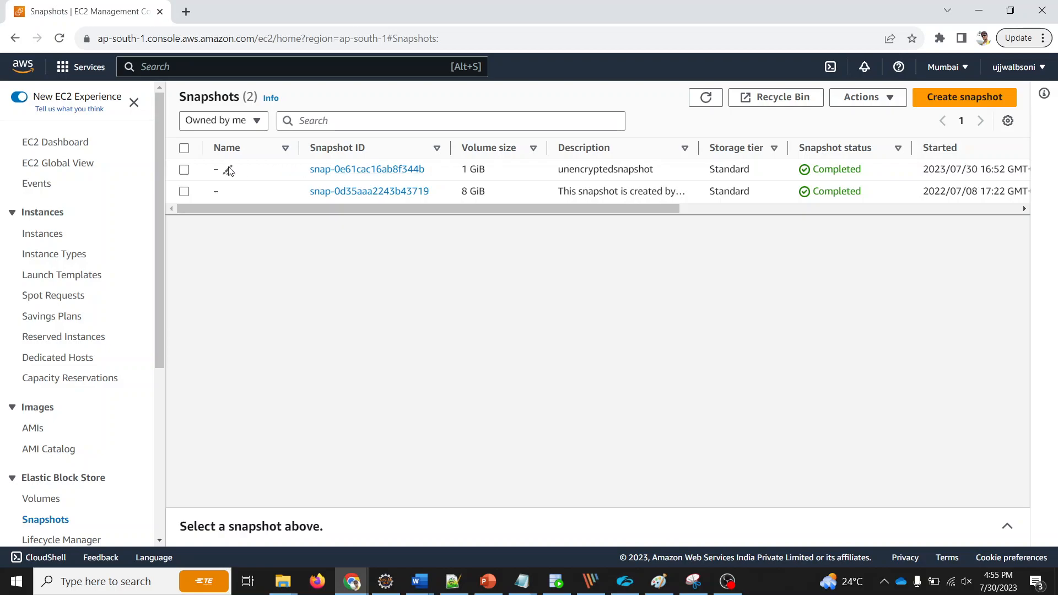
# - Select the snapshot described as unencryptedsnapshot again and check its encryption status
pyautogui.click(184, 169)
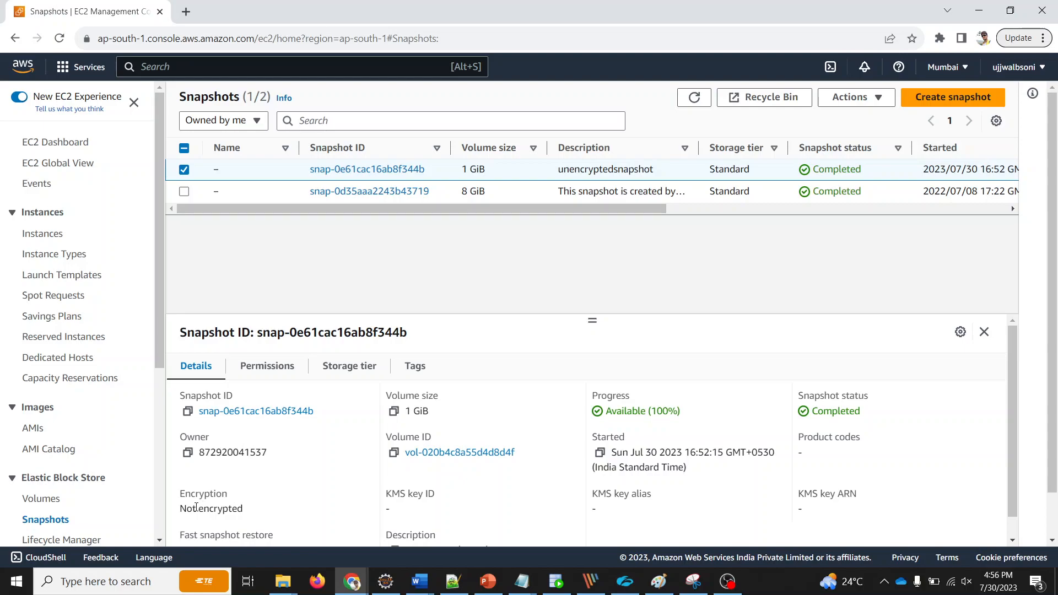
pyautogui.moveTo(181, 509); pyautogui.dragTo(274, 510)
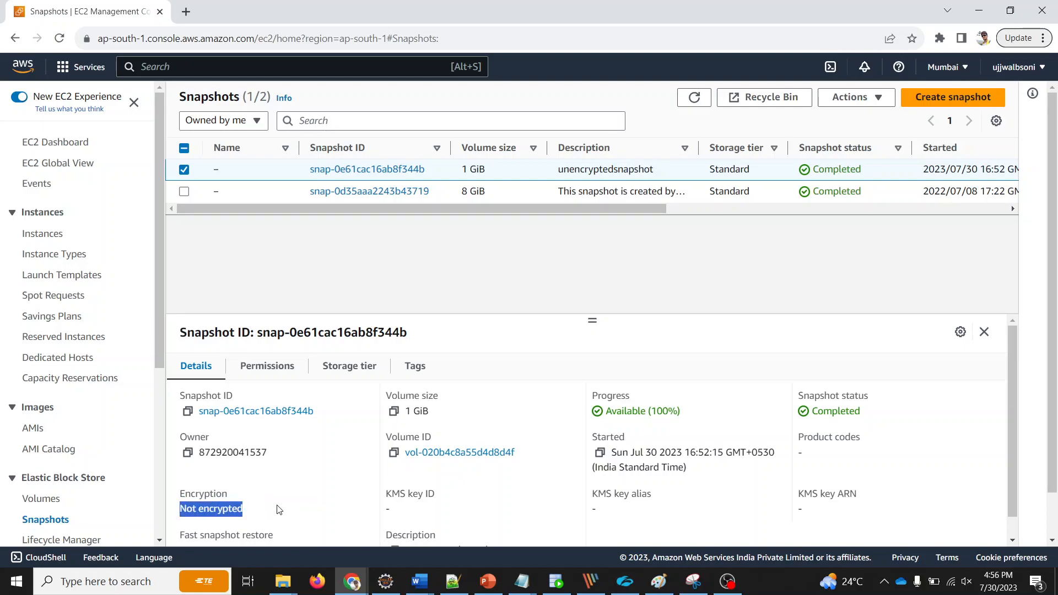
pyautogui.click(433, 288)
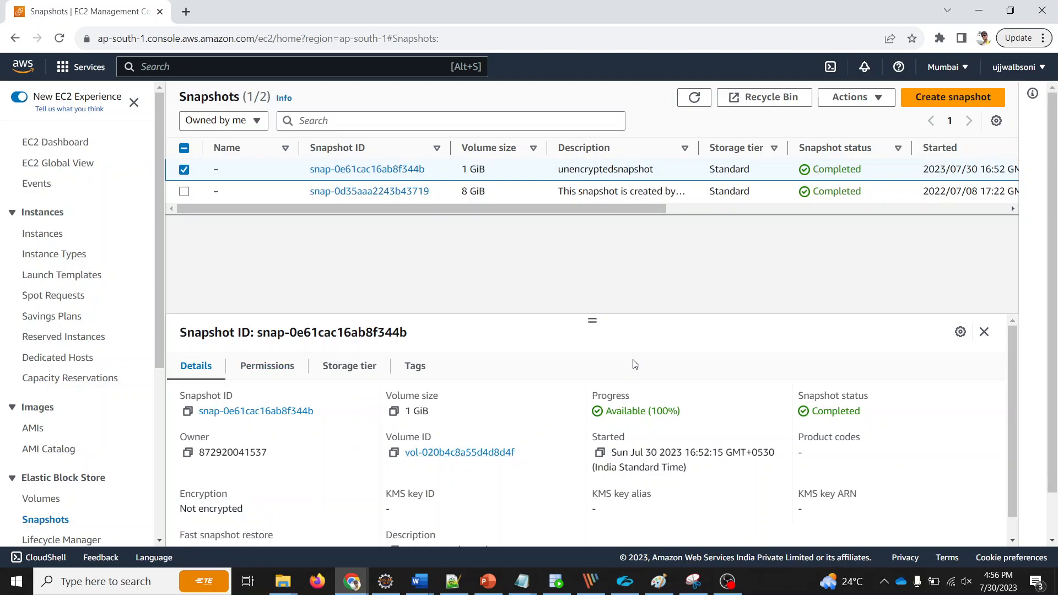
# - Start creating a volume from the selected snapshot and review the Availability Zone options, keeping ap-south-1a
pyautogui.click(851, 99)
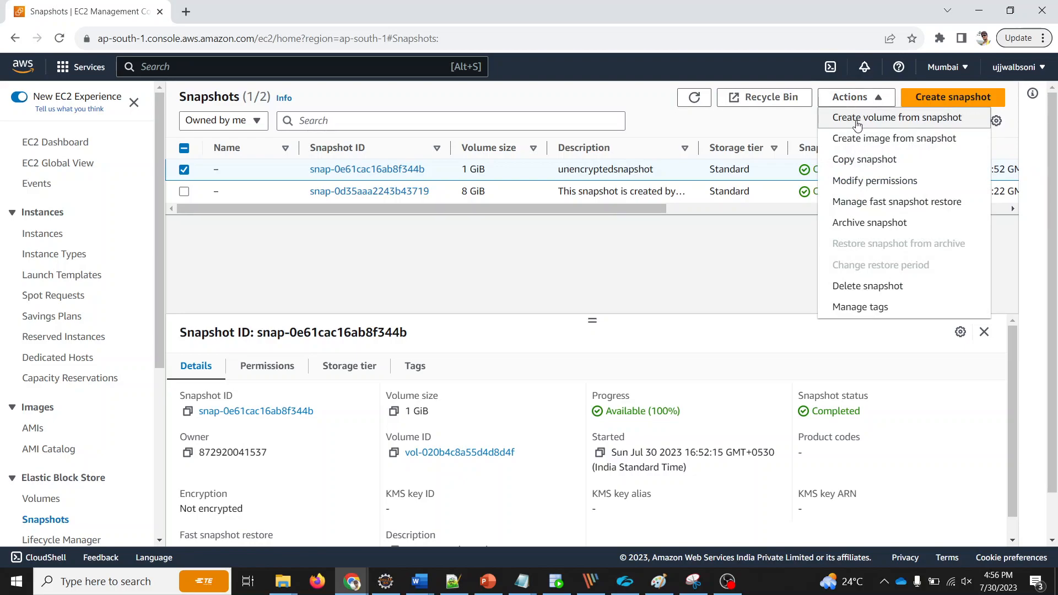
pyautogui.click(856, 118)
pyautogui.scroll(-1, 219, 411)
pyautogui.scroll(-2, 219, 411)
pyautogui.click(126, 225)
pyautogui.click(126, 230)
pyautogui.scroll(-3, 176, 272)
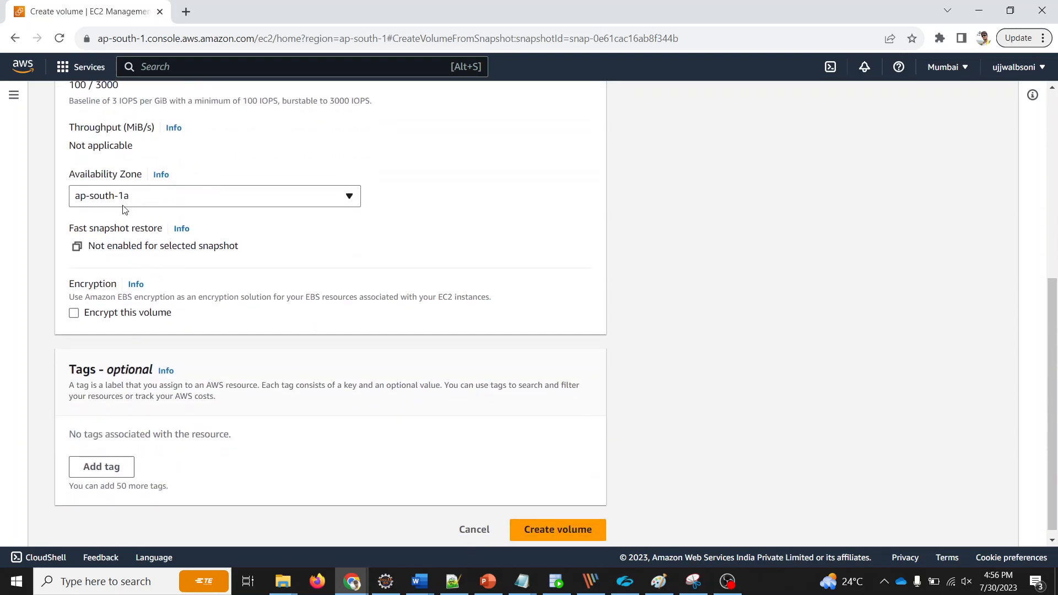
pyautogui.click(142, 201)
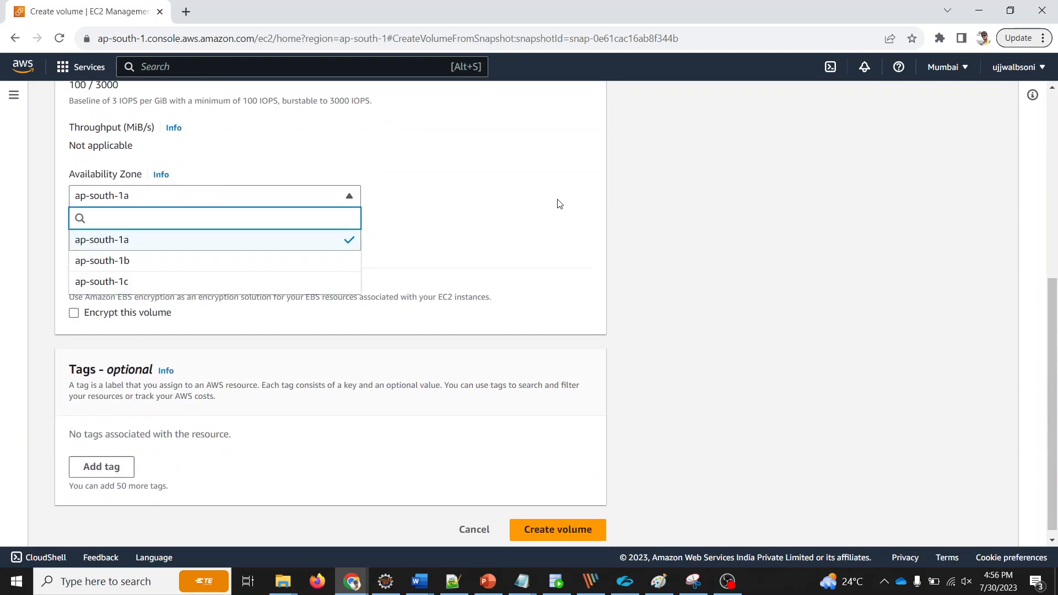
pyautogui.click(461, 215)
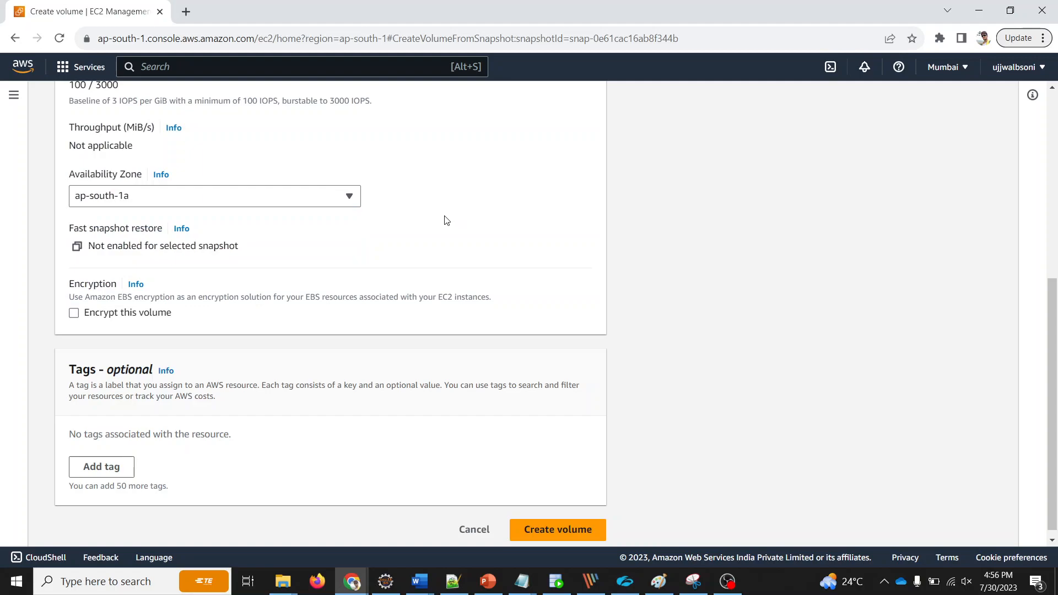
# - Enable encryption for the volume with the (default) aws/ebs KMS key and create the volume
pyautogui.click(74, 314)
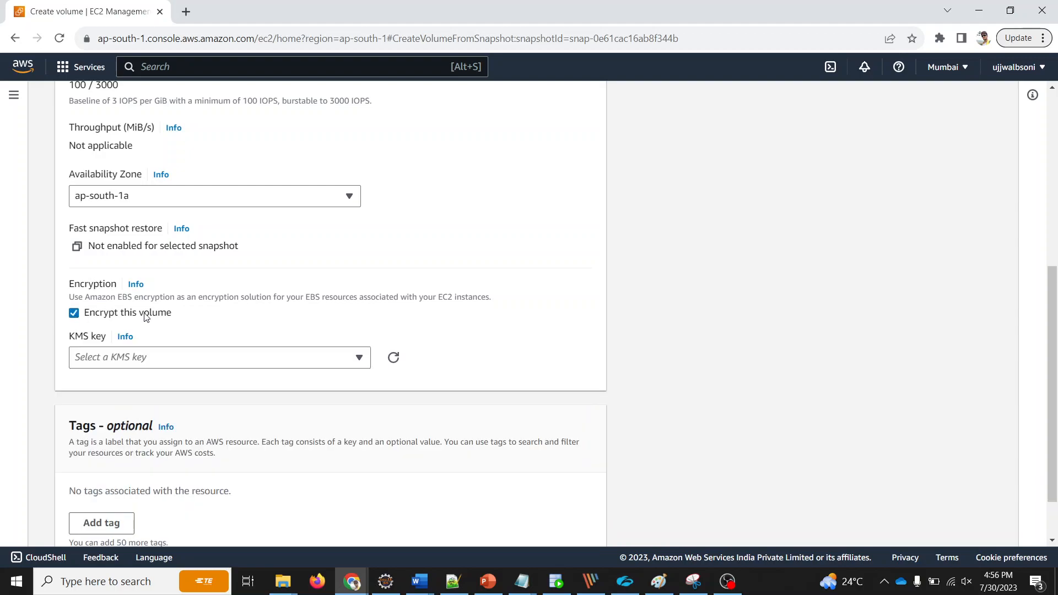
pyautogui.click(189, 357)
pyautogui.click(146, 424)
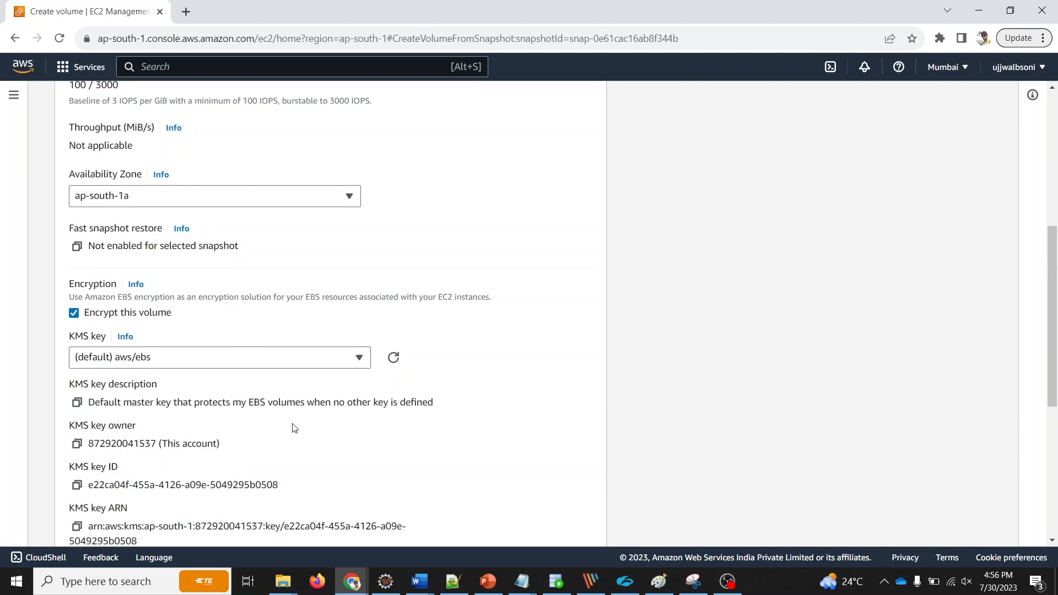
pyautogui.scroll(-6, 485, 436)
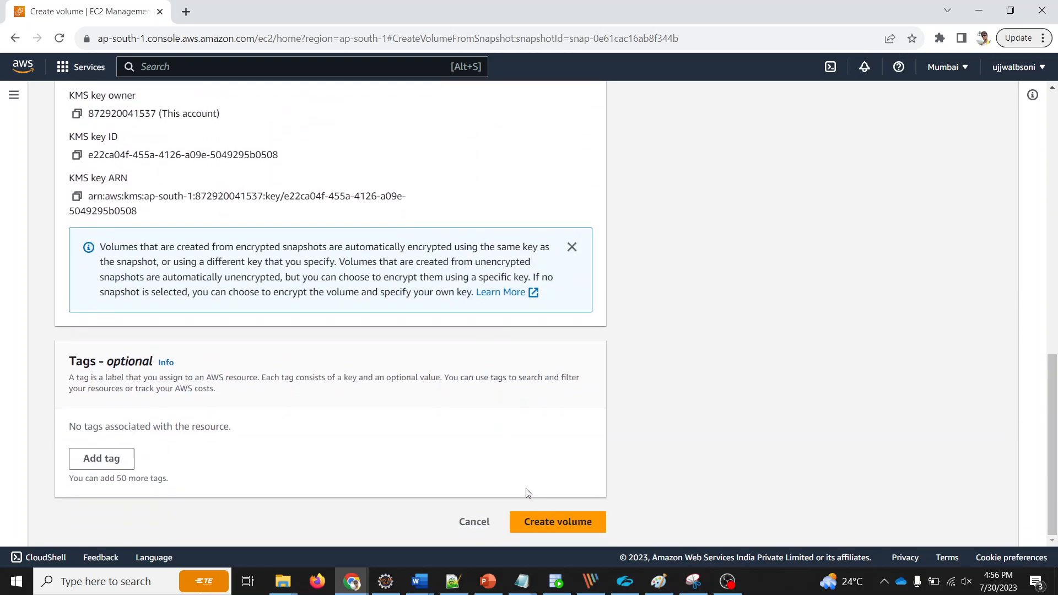
pyautogui.click(559, 522)
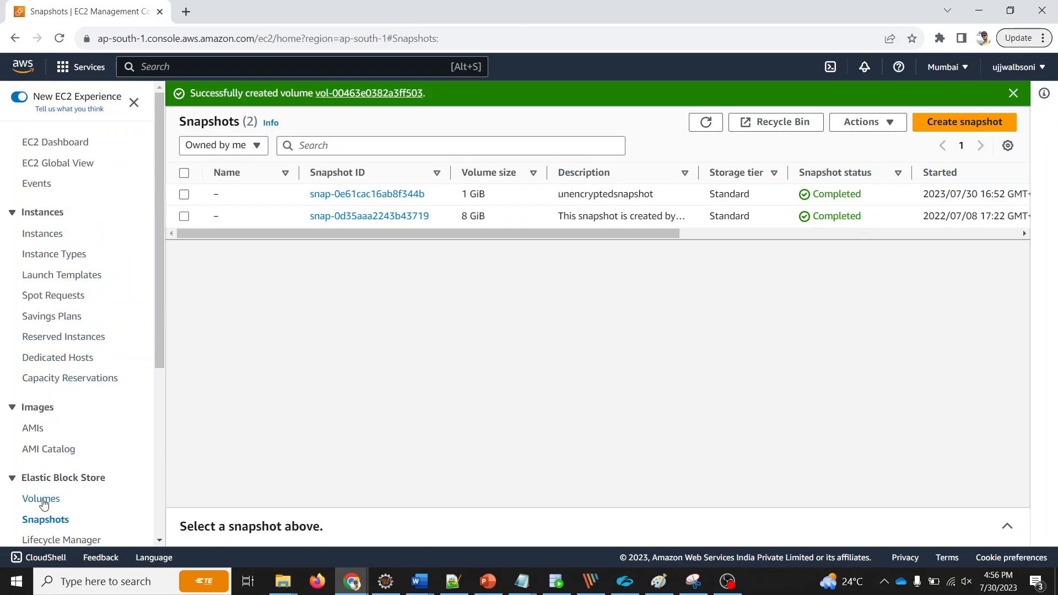
# - Open the volumes list, select the new unnamed 1 GiB volume and check its encryption status
pyautogui.click(42, 500)
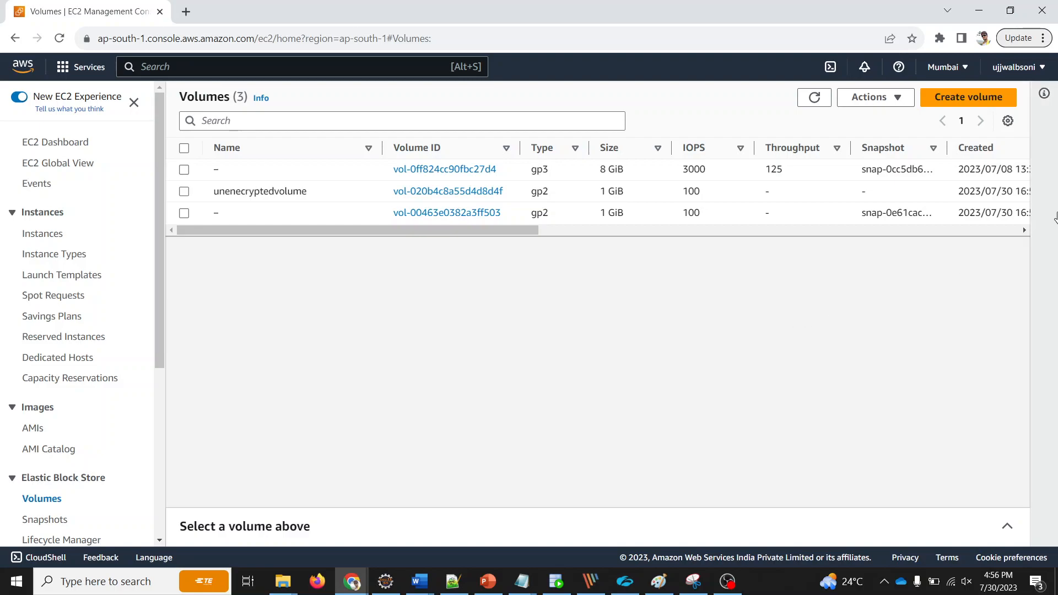
pyautogui.moveTo(395, 230); pyautogui.dragTo(236, 217)
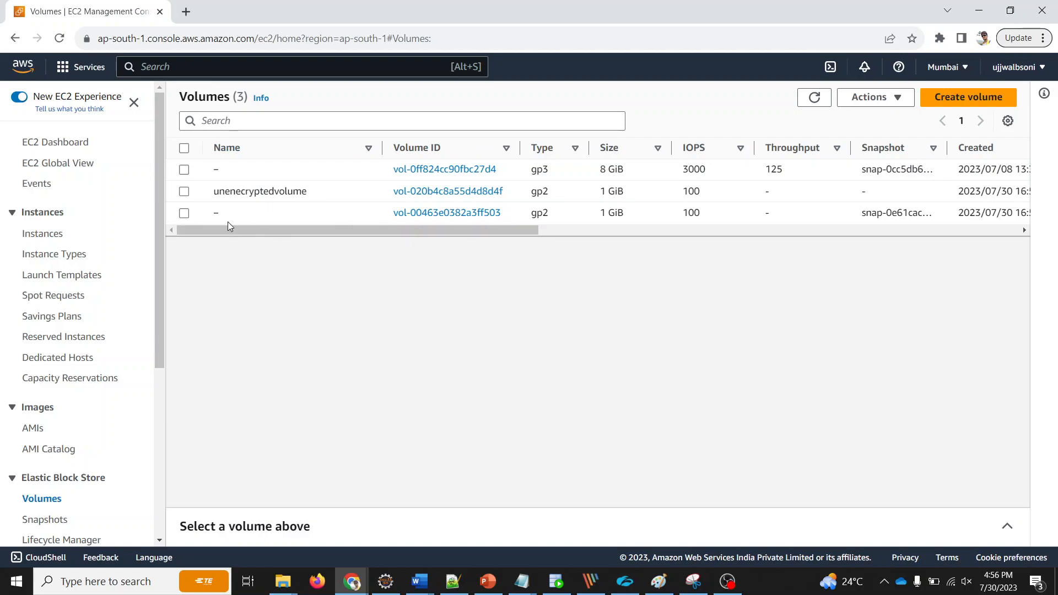
pyautogui.click(184, 213)
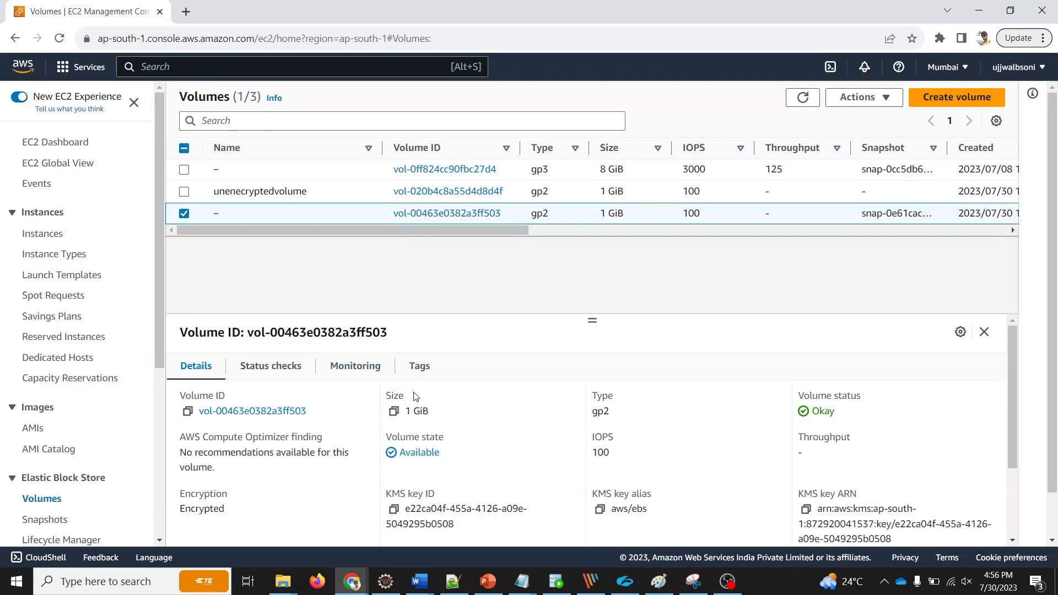
pyautogui.scroll(-3, 181, 444)
pyautogui.doubleClick(181, 443)
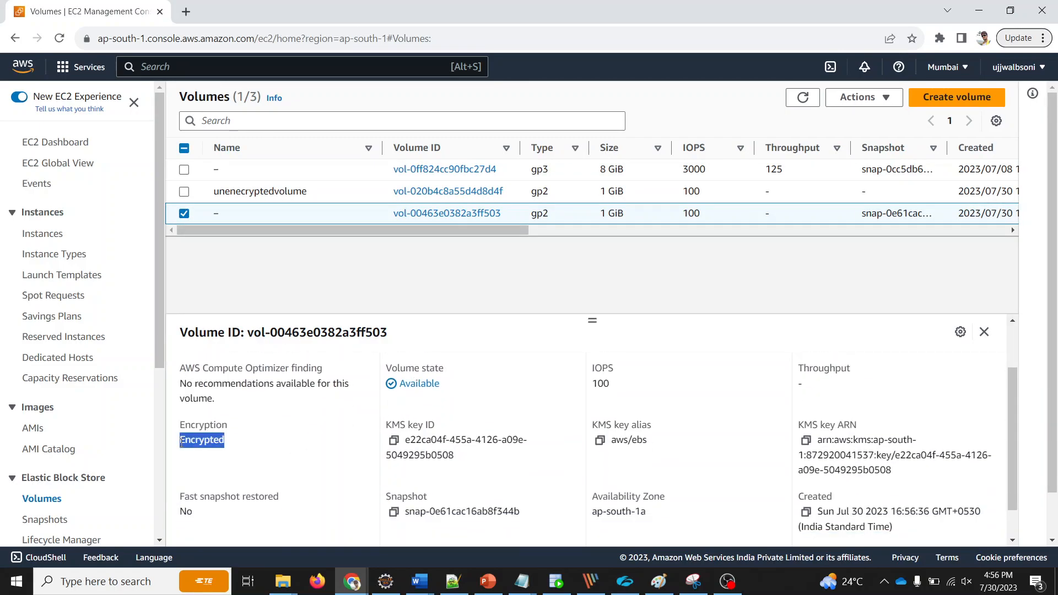
# - Check the encryption status of the selected volume and of the snapshot described as unencryptedsnapshot
pyautogui.click(221, 459)
pyautogui.moveTo(238, 444); pyautogui.dragTo(175, 440)
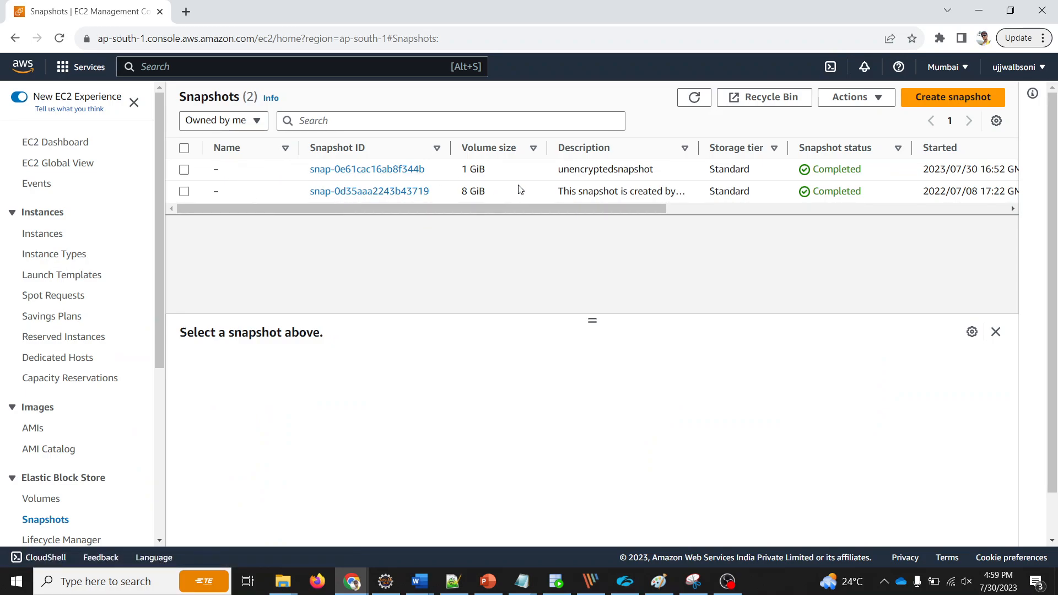
pyautogui.click(184, 170)
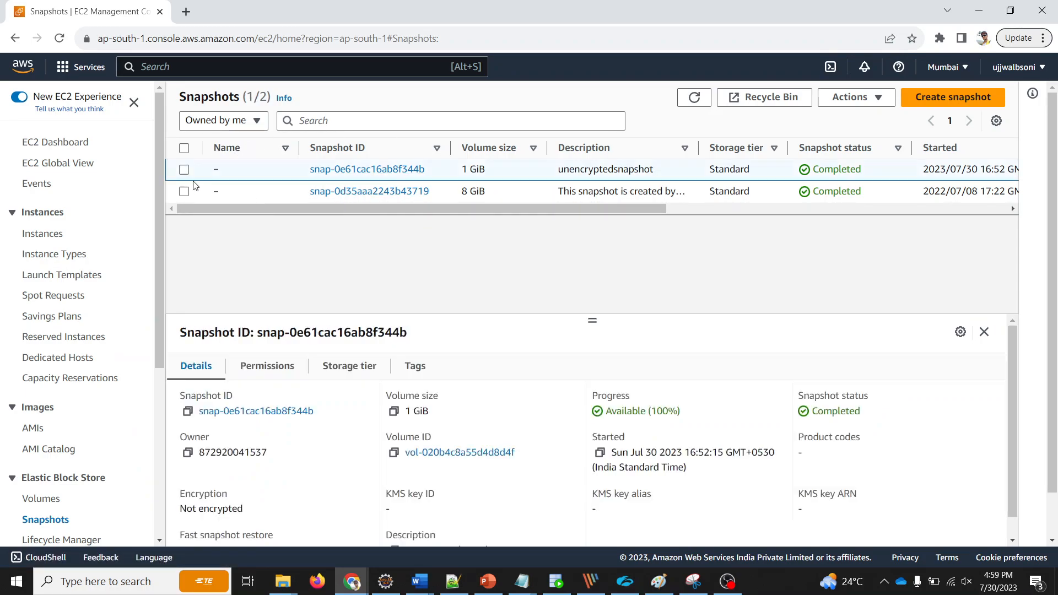
pyautogui.moveTo(186, 509); pyautogui.dragTo(274, 510)
pyautogui.click(276, 508)
# - Start creating an image from the unencrypted snapshot, named myami and described as "image from unencrypted snapshot"
pyautogui.click(865, 107)
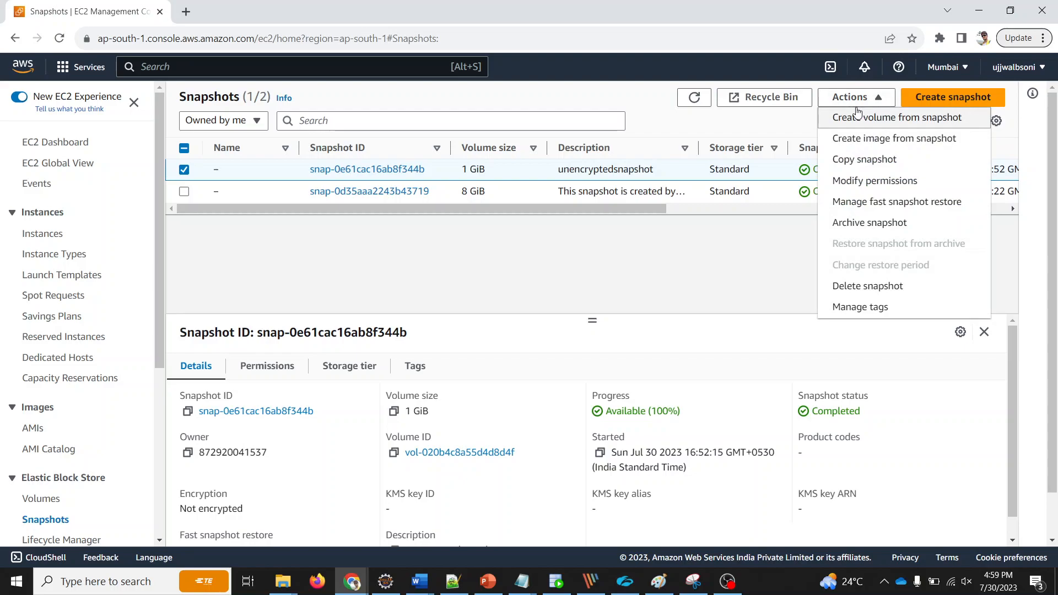
pyautogui.click(877, 141)
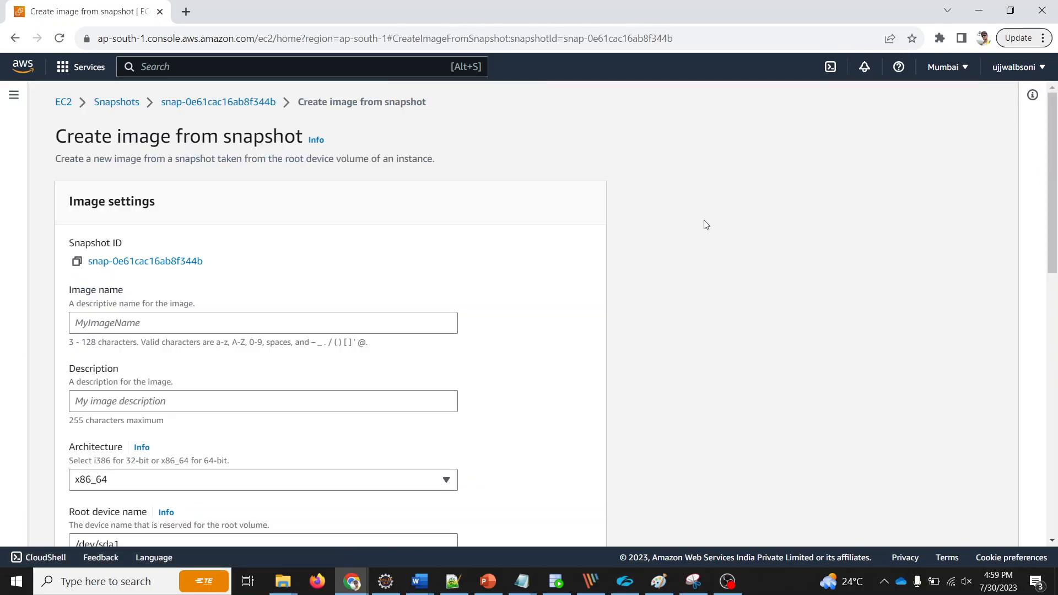
pyautogui.click(195, 322)
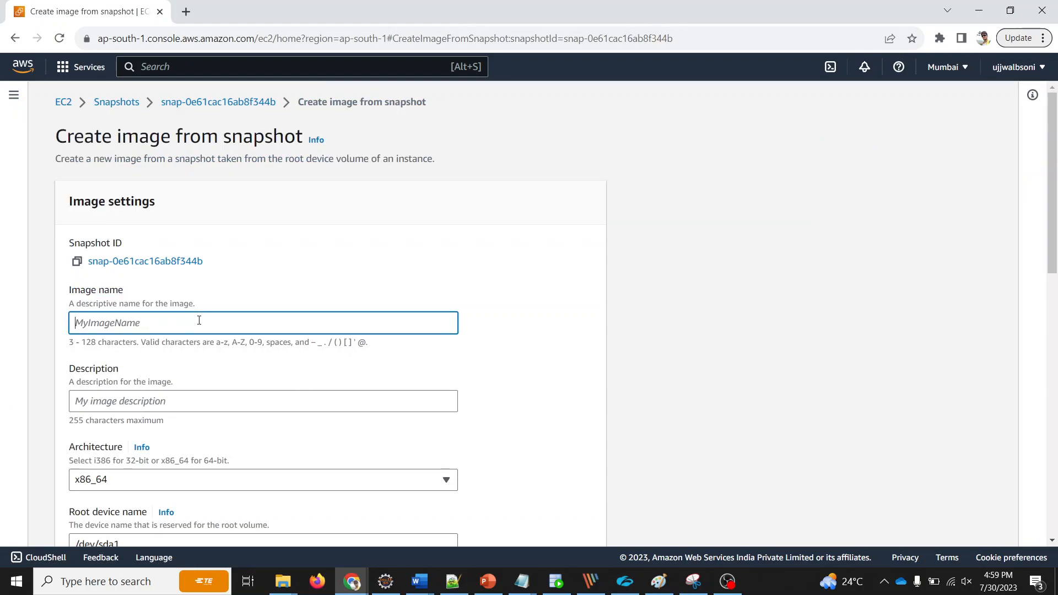
pyautogui.write('myami')
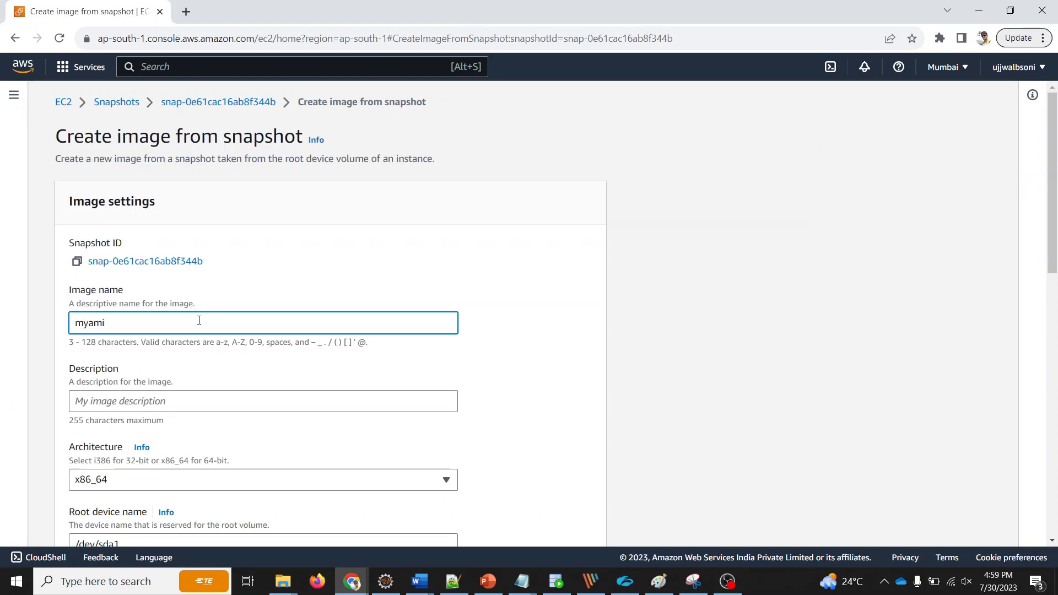
pyautogui.doubleClick(198, 320)
pyautogui.click(188, 401)
pyautogui.write('image f')
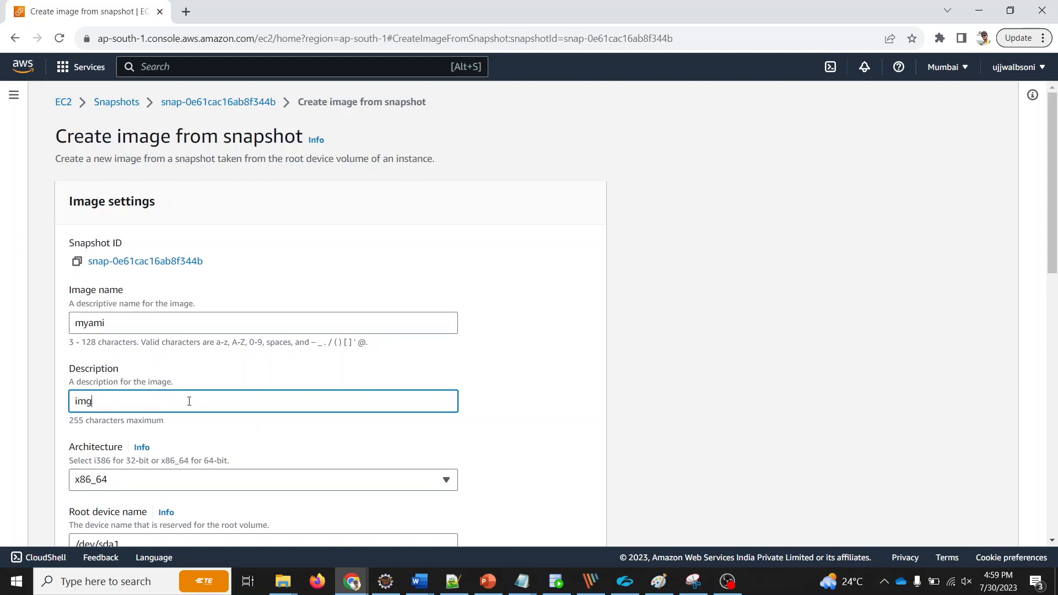
pyautogui.write('rom ')
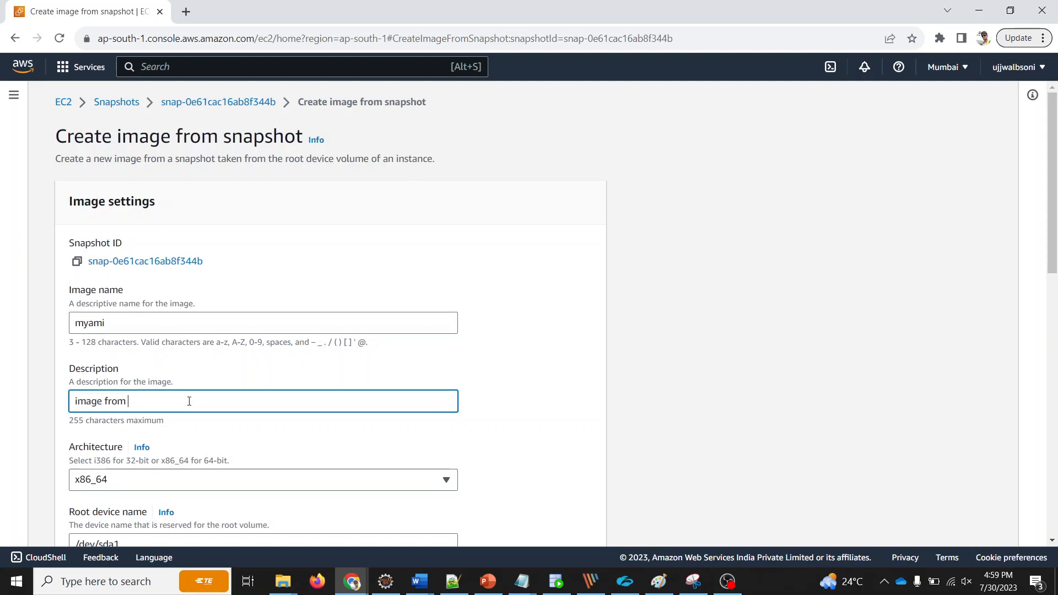
pyautogui.write('unencrypted snapshot')
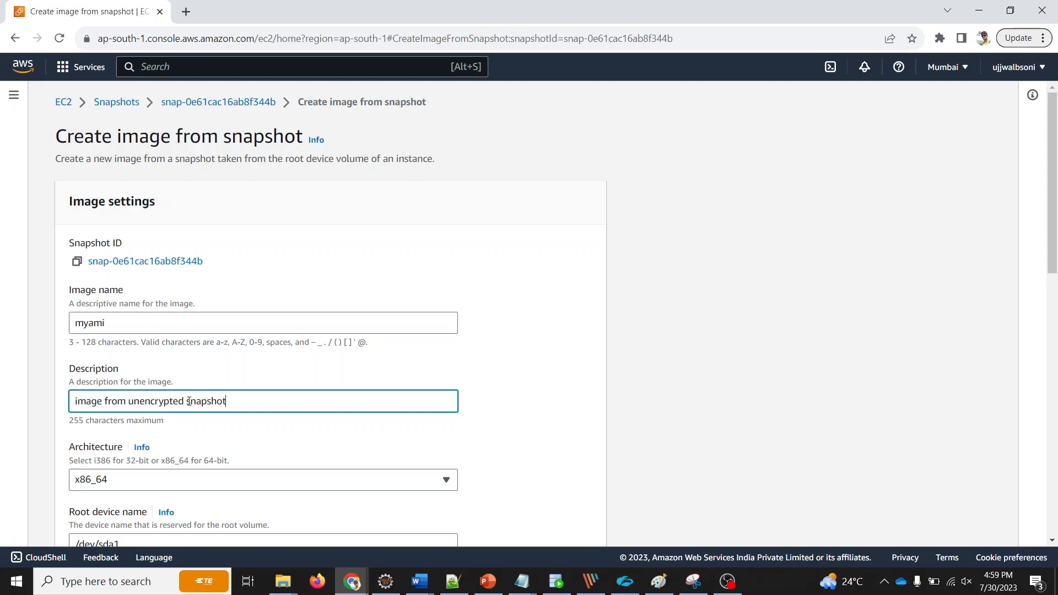
# - Review the remaining image settings and the Volume 1 block device mapping, including its volume type and encryption option
pyautogui.scroll(-3, 306, 352)
pyautogui.click(163, 274)
pyautogui.click(163, 275)
pyautogui.scroll(-2, 502, 282)
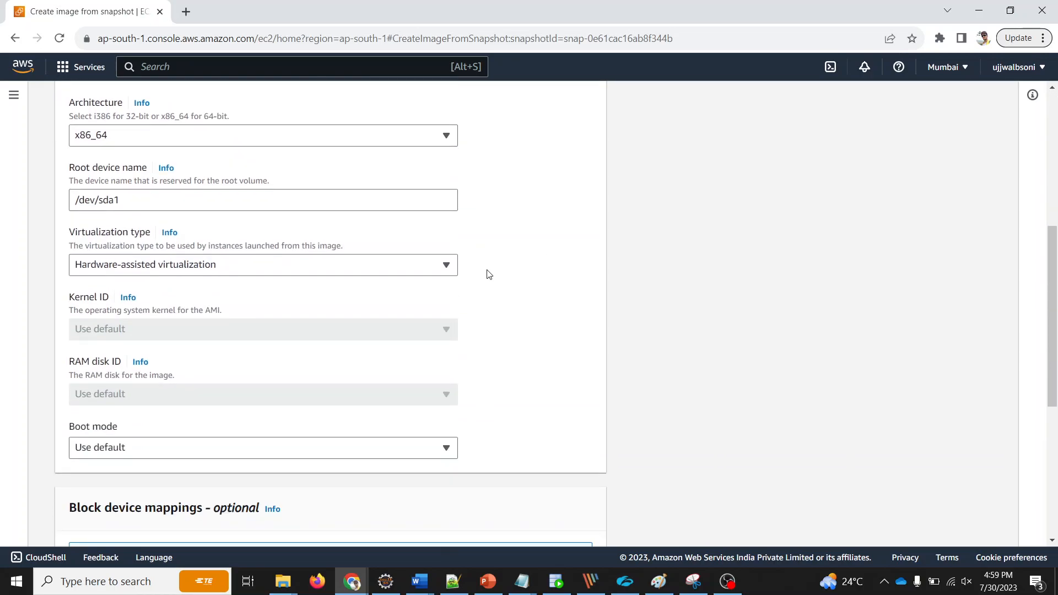
pyautogui.scroll(-5, 486, 274)
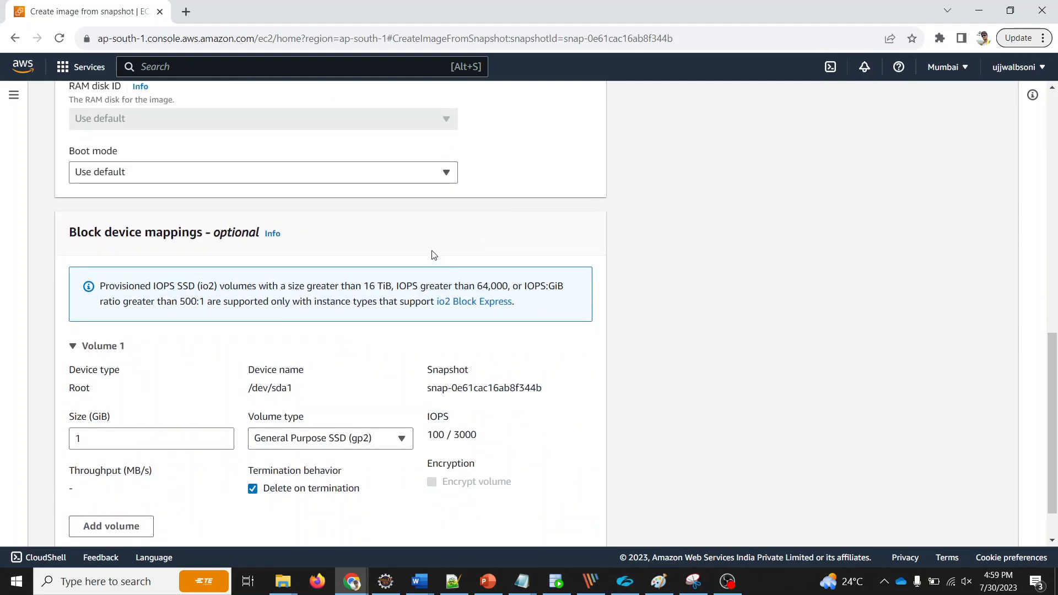
pyautogui.scroll(-1, 602, 246)
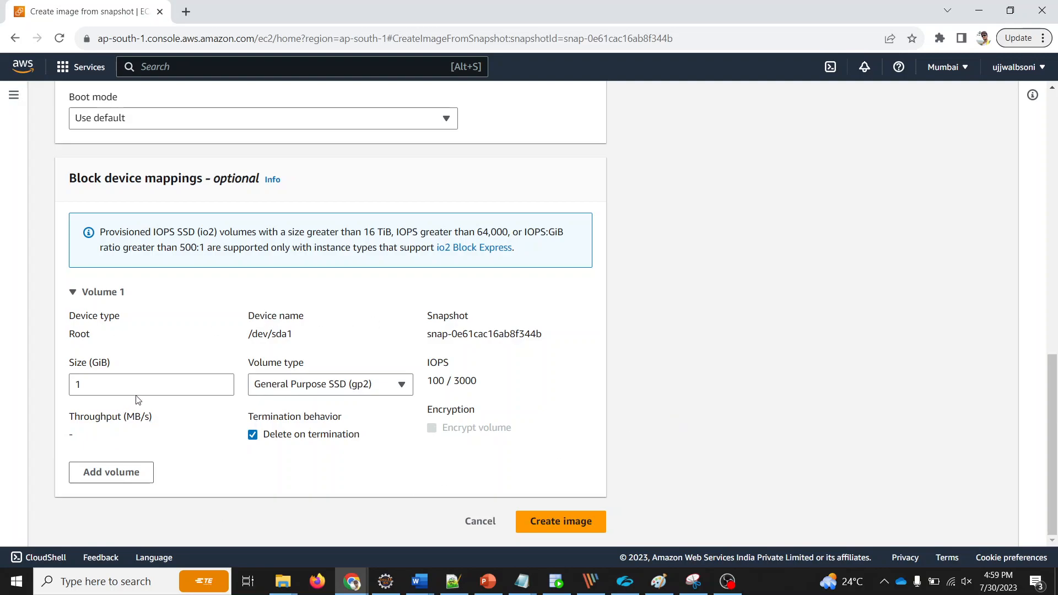
pyautogui.click(359, 387)
pyautogui.click(625, 375)
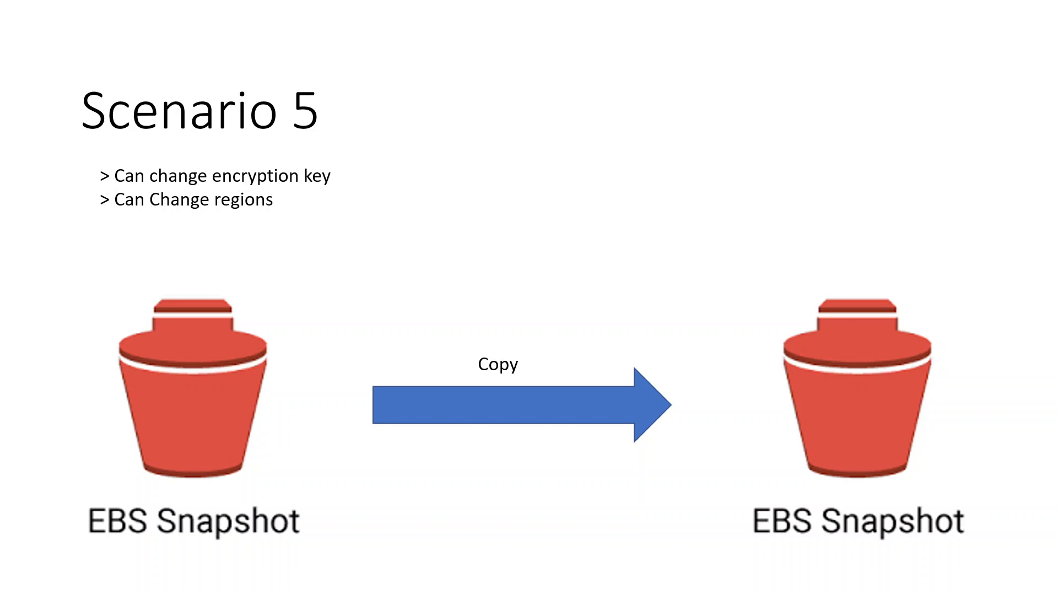
# - Switch to the EC2 console and start copying the snapshot described as EncyrptedSnapshot
pyautogui.hotkey('alt', 'Tab')
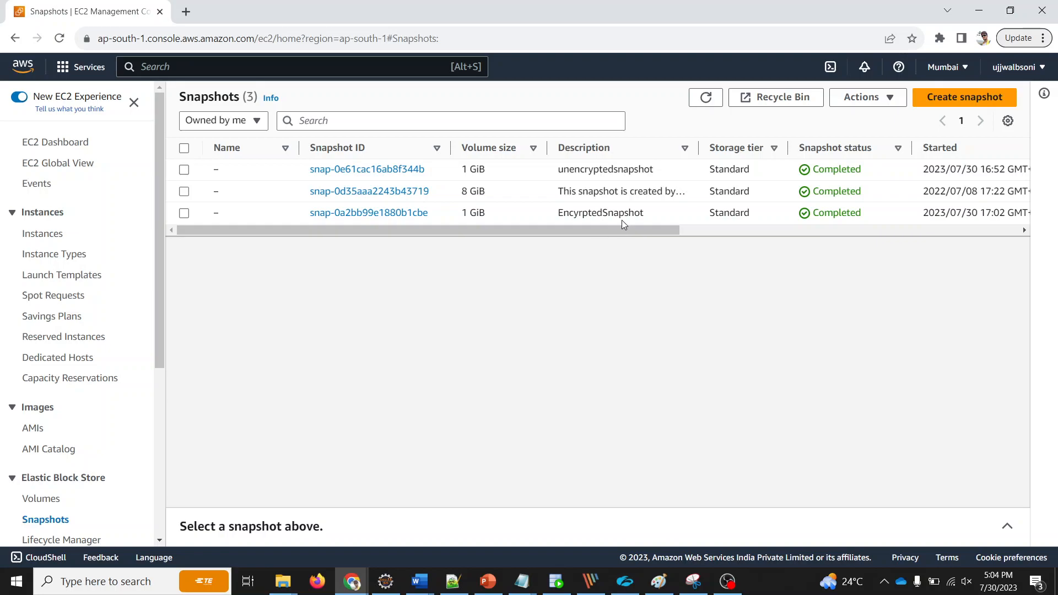
pyautogui.click(184, 213)
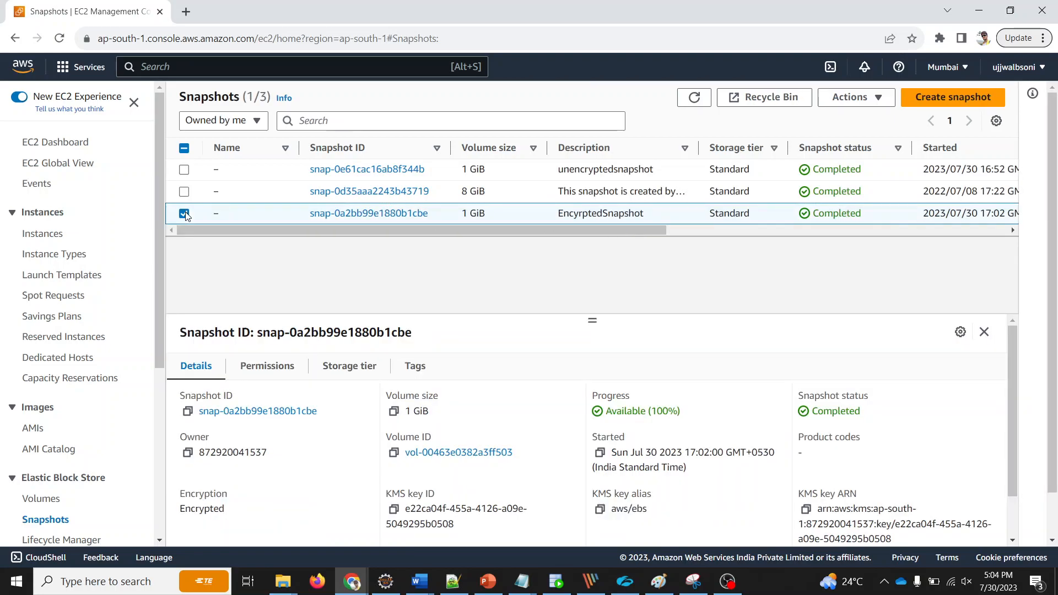
pyautogui.click(843, 106)
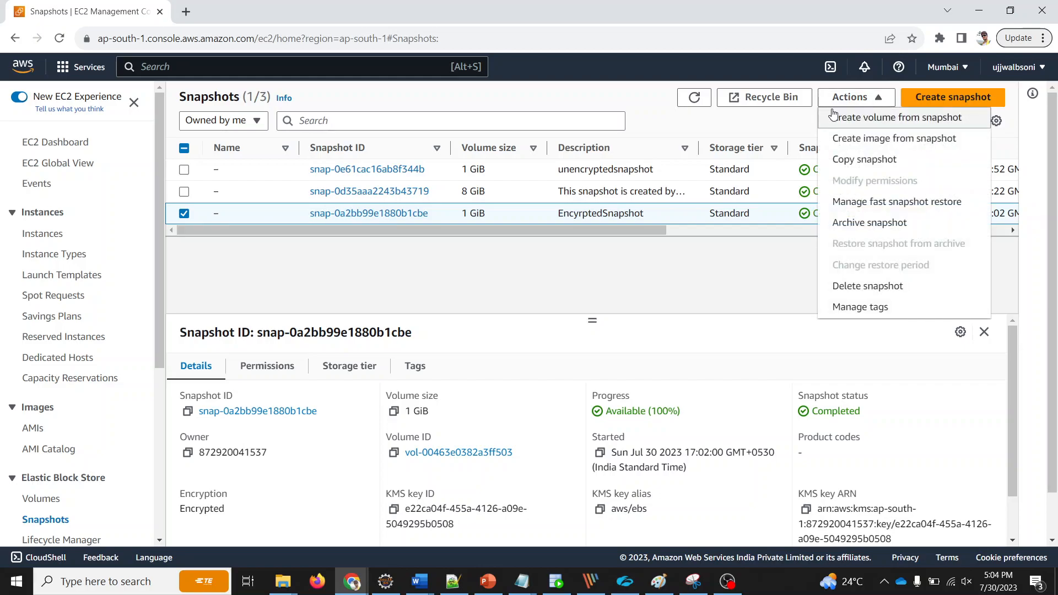
pyautogui.click(863, 160)
# - Review the destination Region and KMS key options for the snapshot copy, keeping ap-south-1 and (default) aws/ebs
pyautogui.scroll(-3, 449, 311)
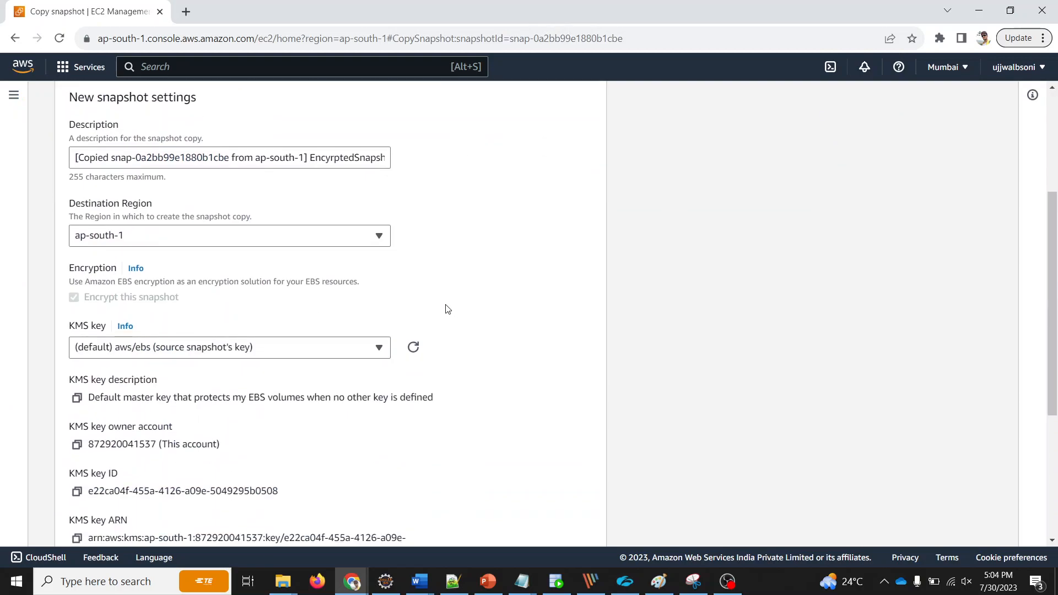
pyautogui.click(256, 242)
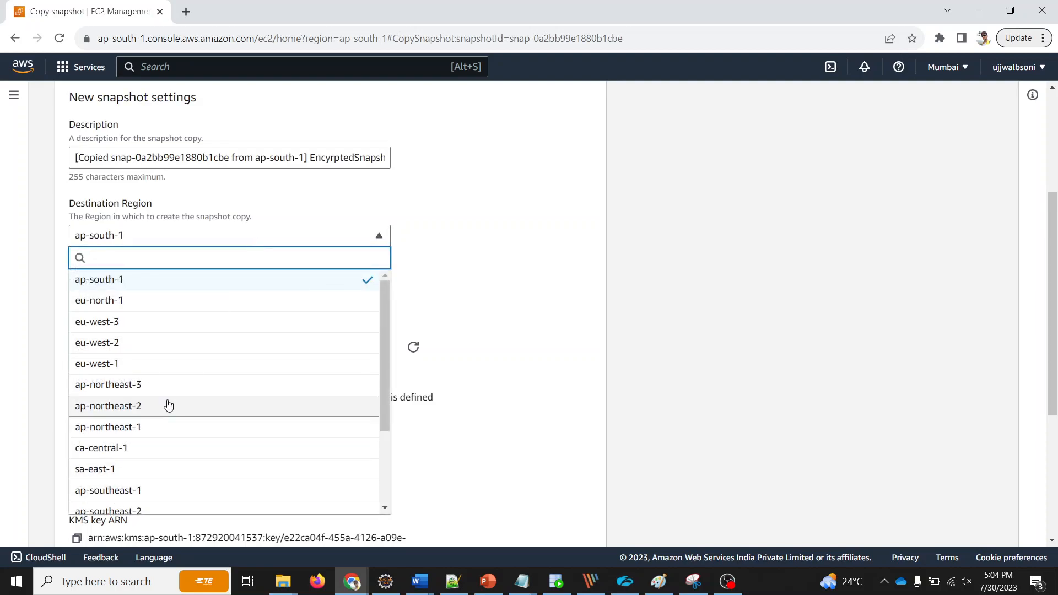
pyautogui.click(484, 248)
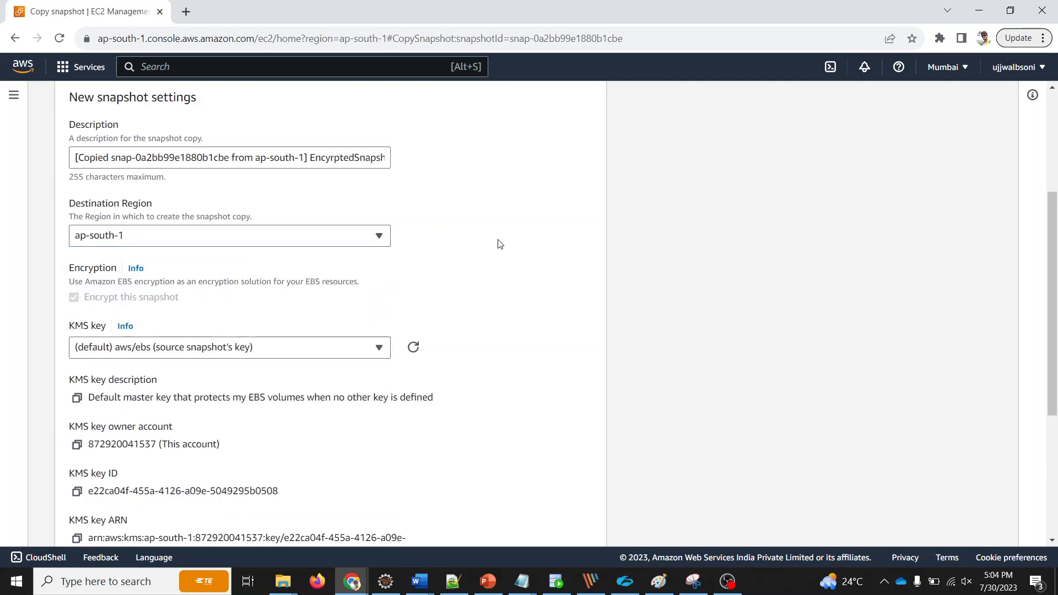
pyautogui.click(163, 356)
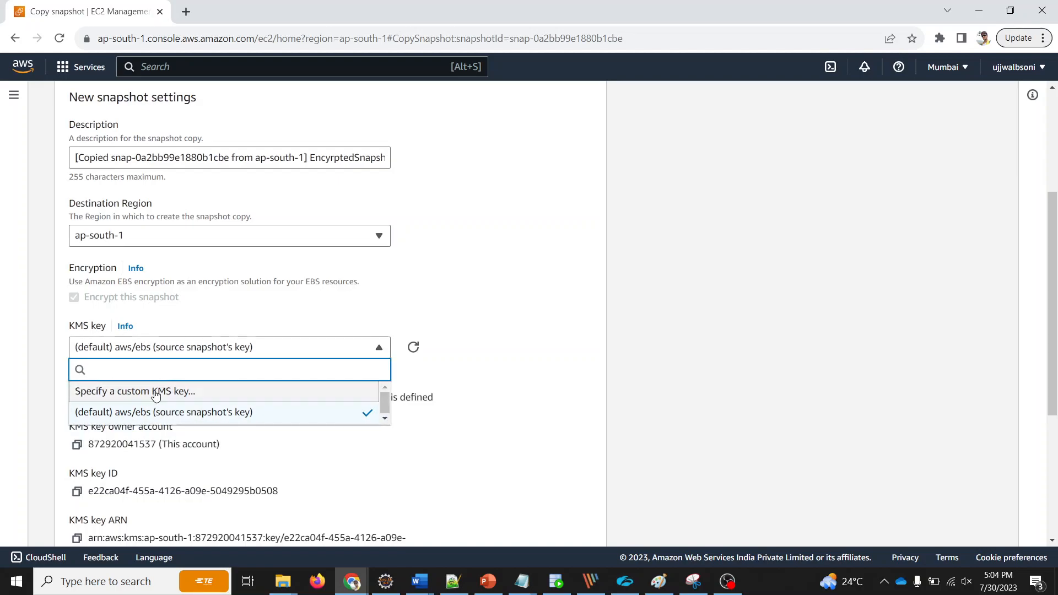
pyautogui.click(487, 433)
pyautogui.scroll(-3, 496, 387)
pyautogui.scroll(-1, 496, 387)
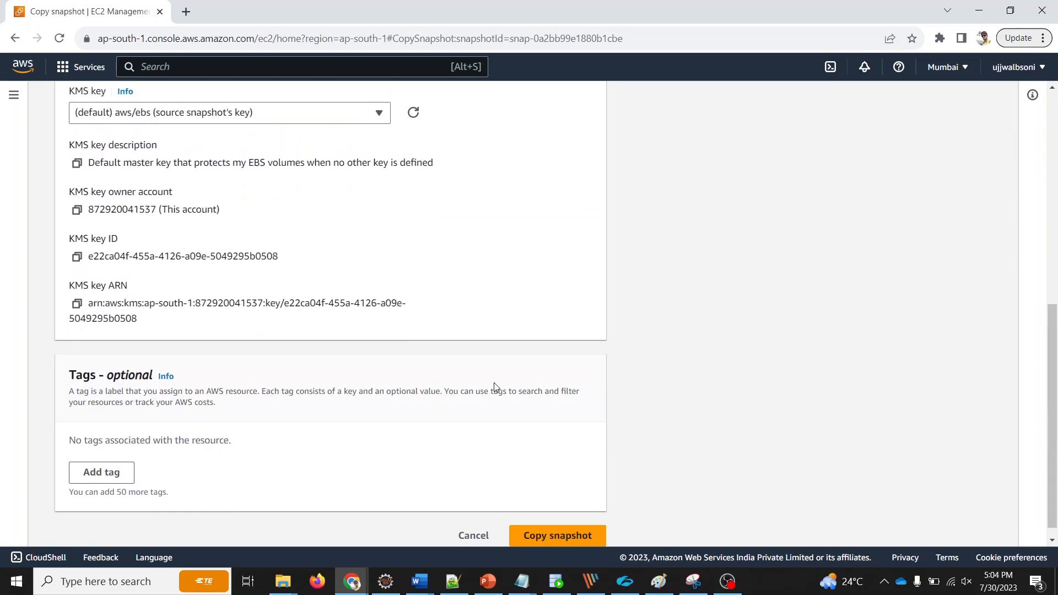
pyautogui.scroll(6, 495, 386)
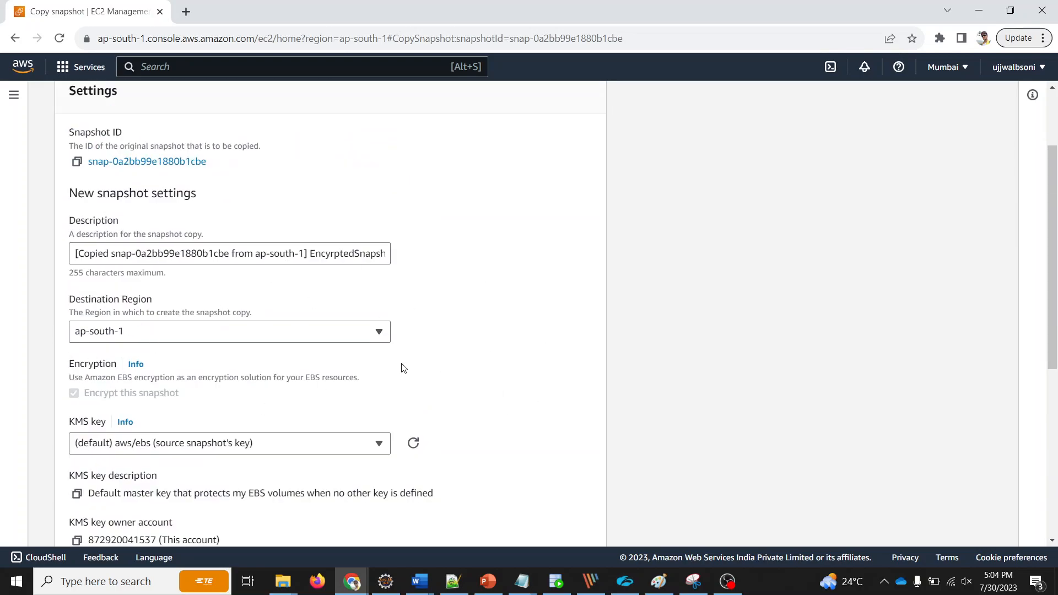
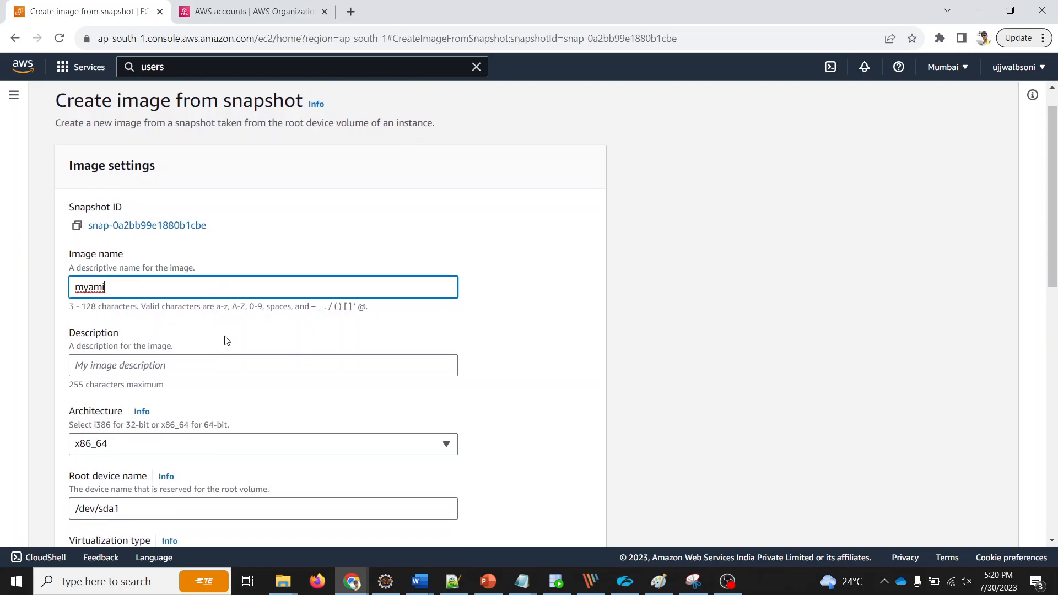
# - Describe the image myami as "my ami" and create it from the encrypted snapshot with the default volume settings
pyautogui.click(142, 331)
pyautogui.write('my ami')
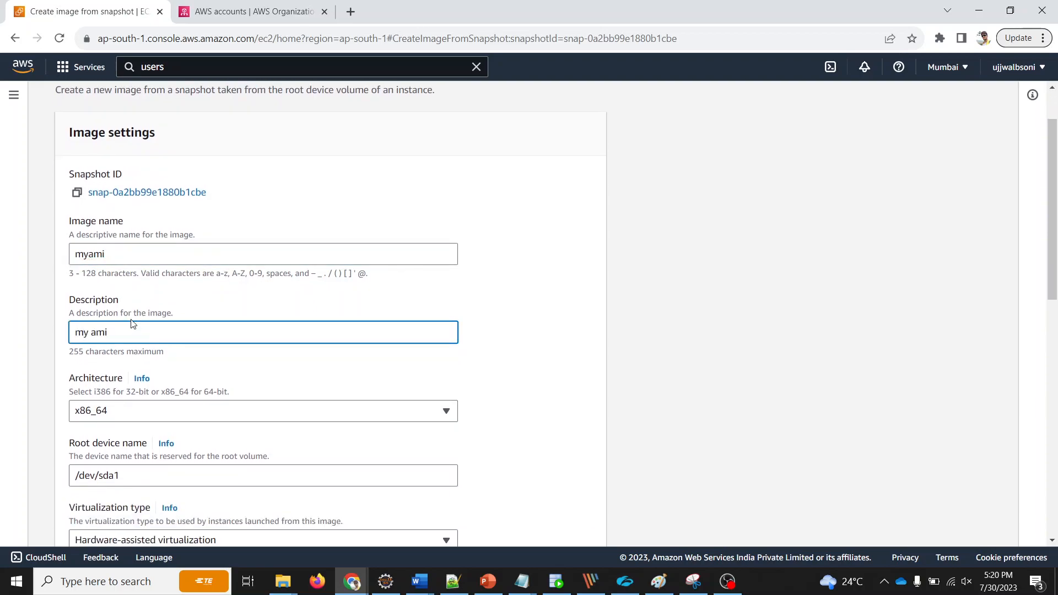
pyautogui.scroll(-4, 138, 328)
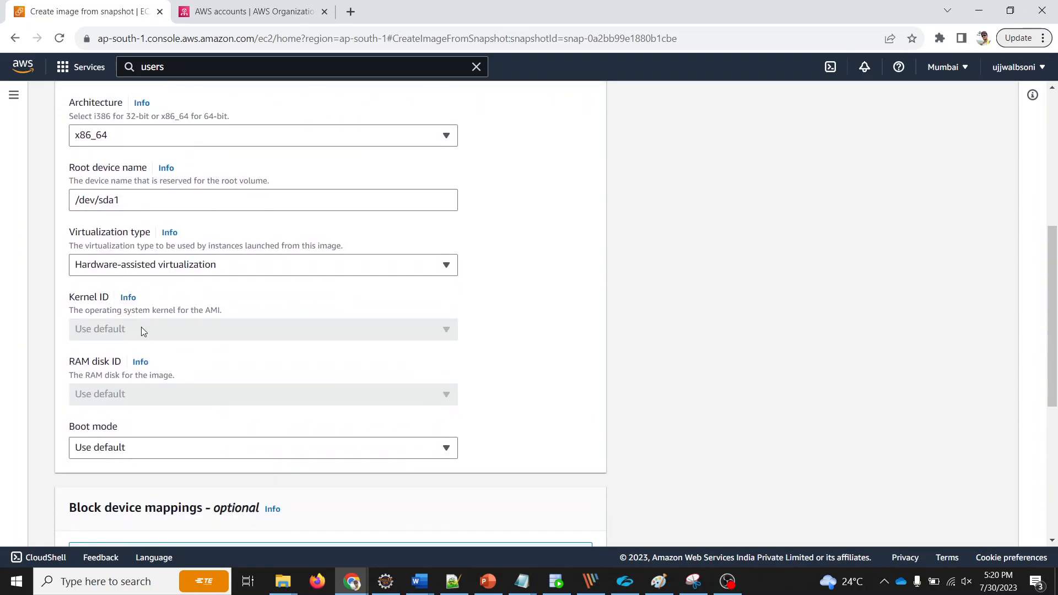
pyautogui.scroll(-5, 77, 416)
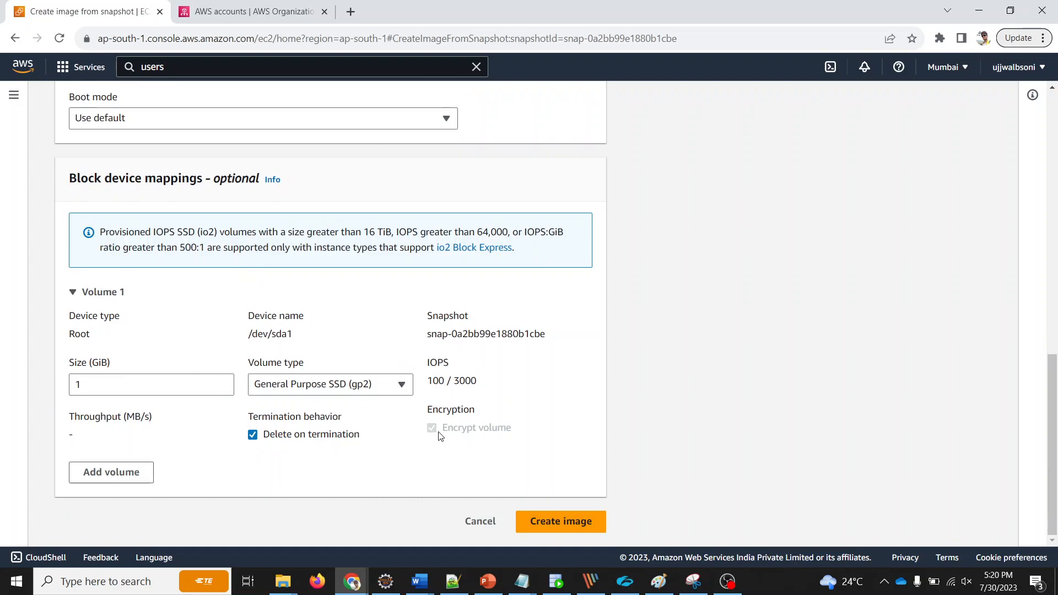
pyautogui.click(561, 521)
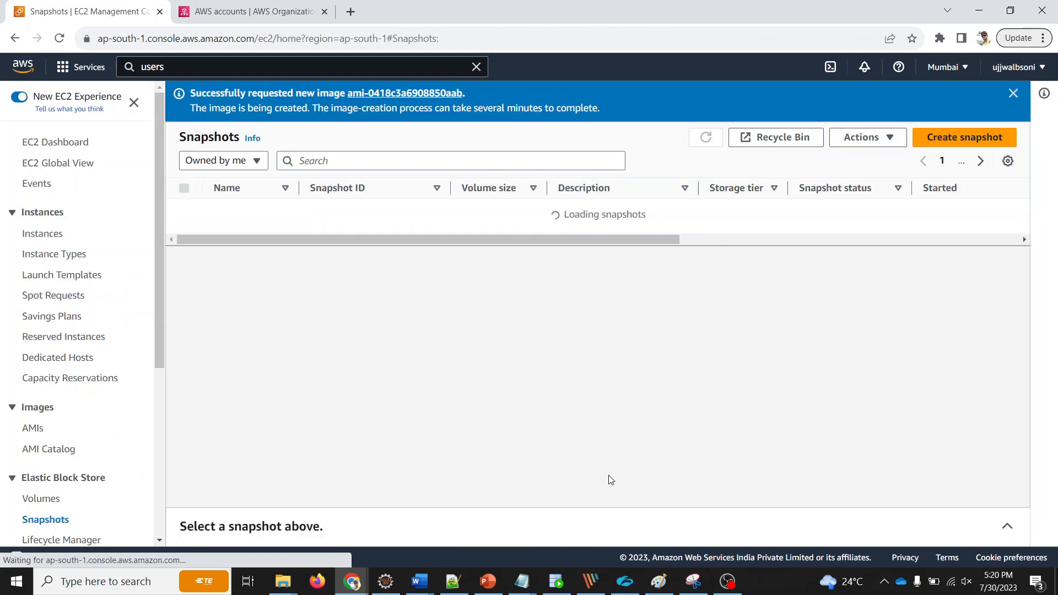
# - Open the AMIs list, select myami and check the block device encryption in its details
pyautogui.click(32, 428)
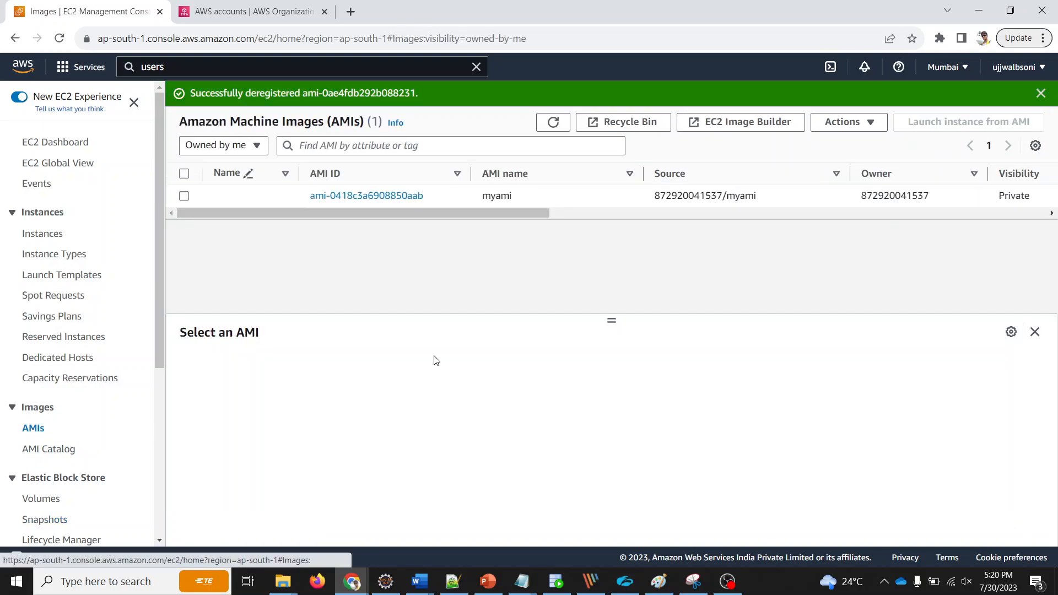
pyautogui.click(184, 196)
pyautogui.scroll(-2, 341, 418)
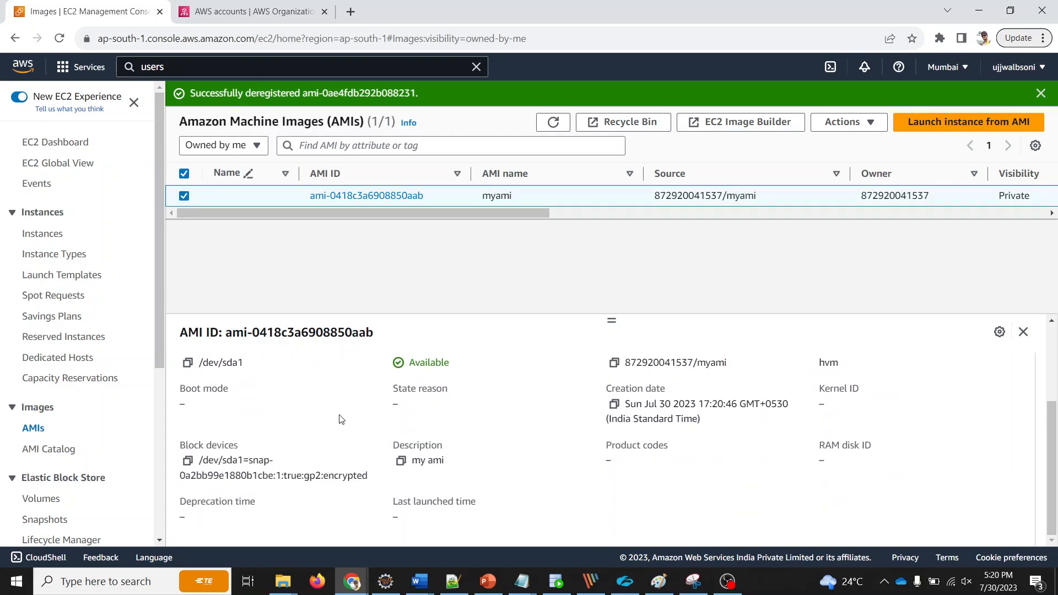
pyautogui.scroll(3, 248, 353)
# - Review the sharing permissions of the AMI myami and start adding an account ID to its shared accounts
pyautogui.click(267, 367)
pyautogui.scroll(-1, 562, 451)
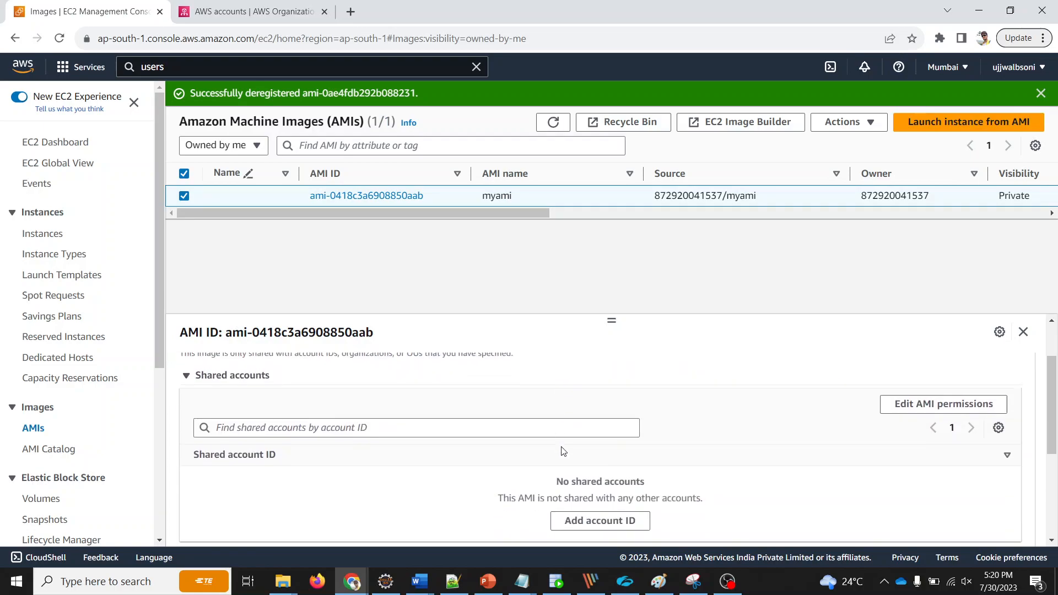
pyautogui.scroll(-1, 563, 451)
pyautogui.scroll(1, 562, 449)
pyautogui.scroll(-1, 562, 449)
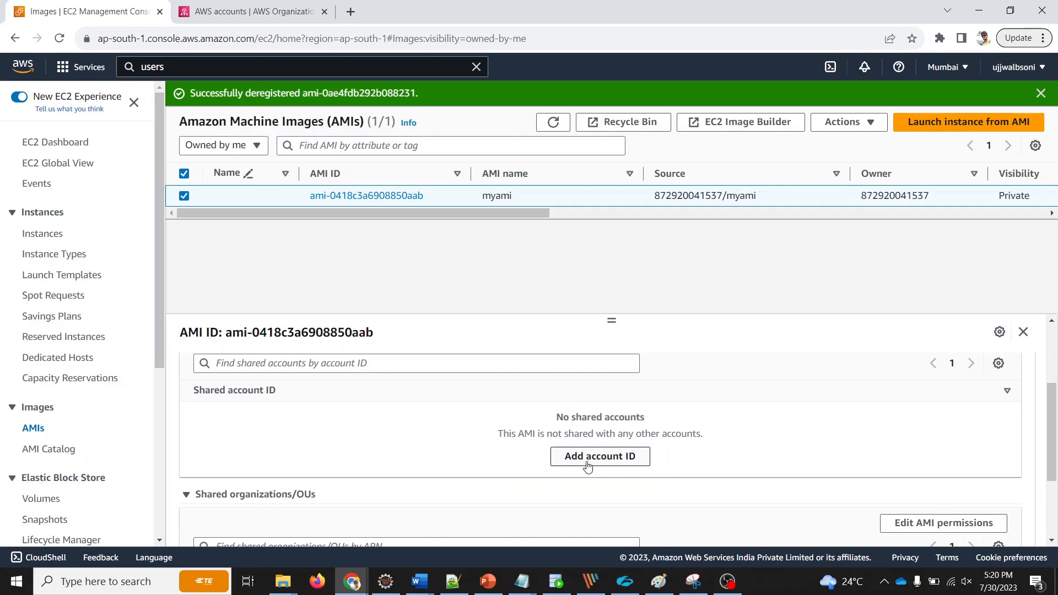
pyautogui.click(587, 466)
pyautogui.click(577, 468)
# - Paste the target AWS account ID, share the AMI with that account and try to save the permission changes
pyautogui.click(395, 323)
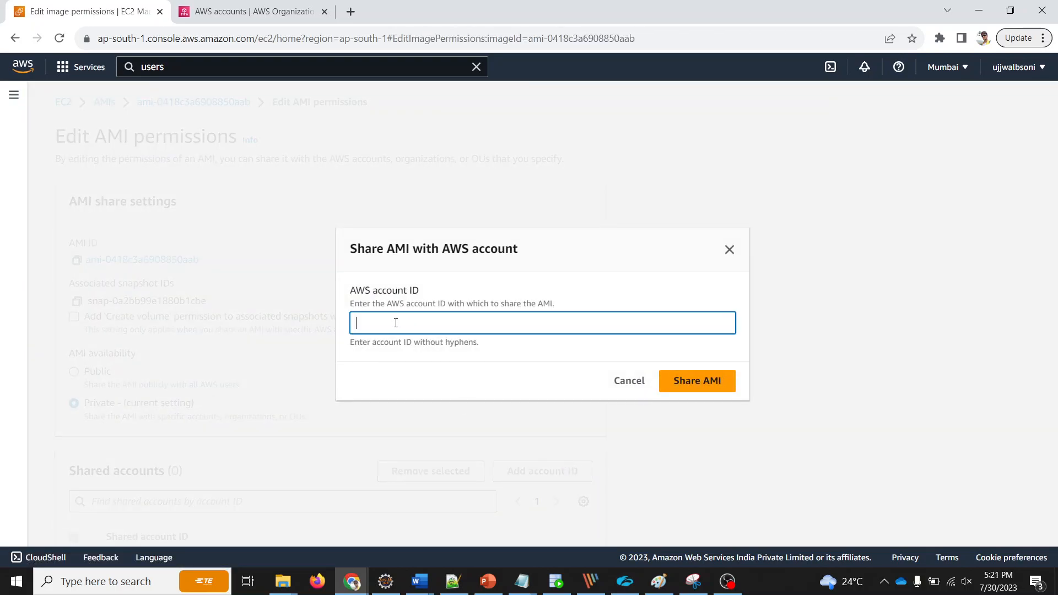
pyautogui.hotkey('ctrl', 'v')
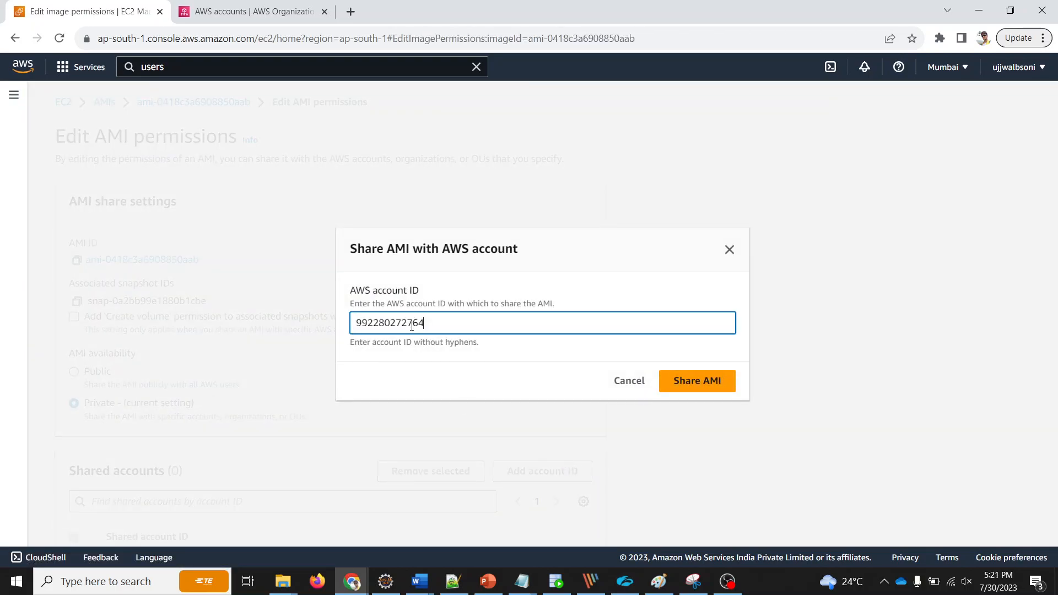
pyautogui.click(699, 380)
pyautogui.scroll(-5, 674, 372)
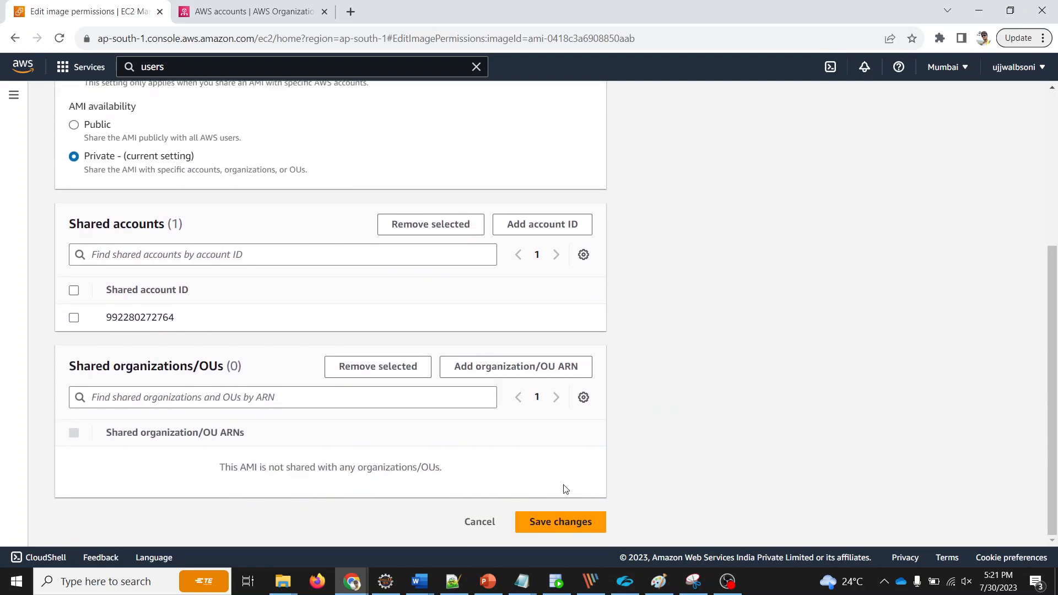
pyautogui.click(561, 520)
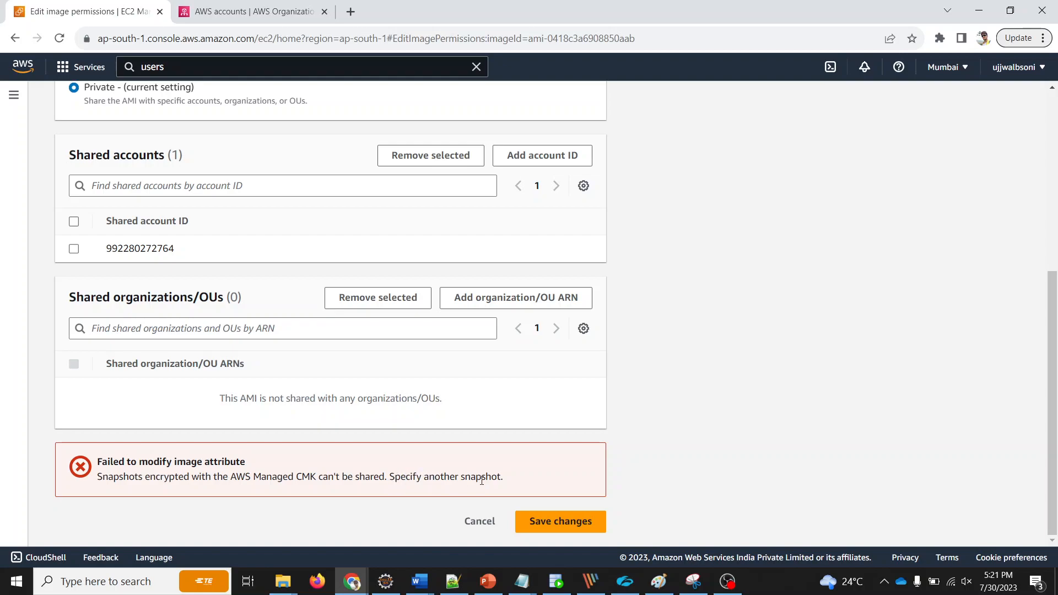
# - Remove the target account ID from the AMI's shared accounts
pyautogui.moveTo(502, 476); pyautogui.dragTo(94, 482)
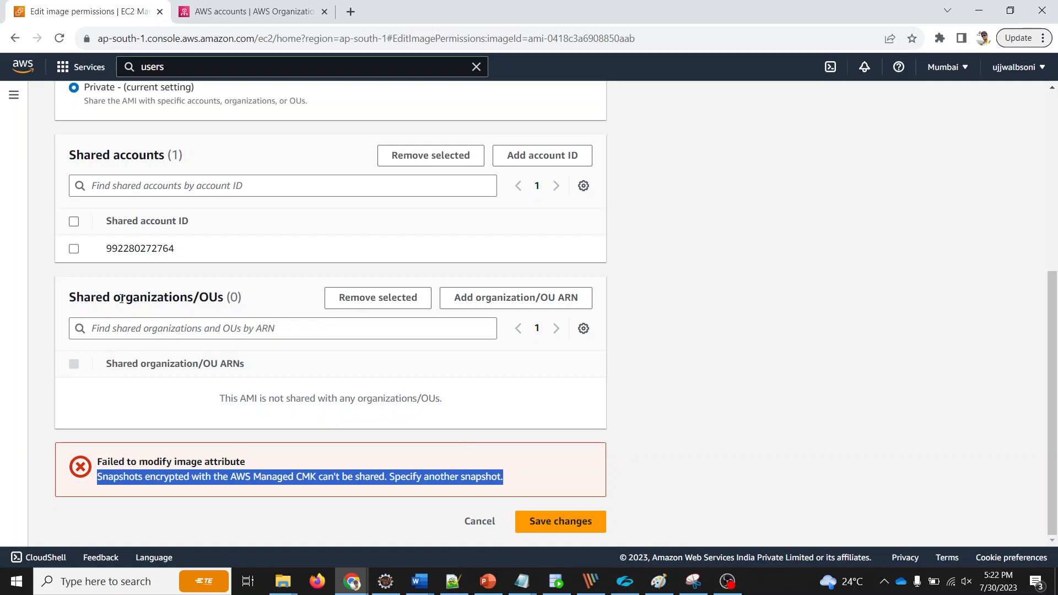
pyautogui.click(74, 249)
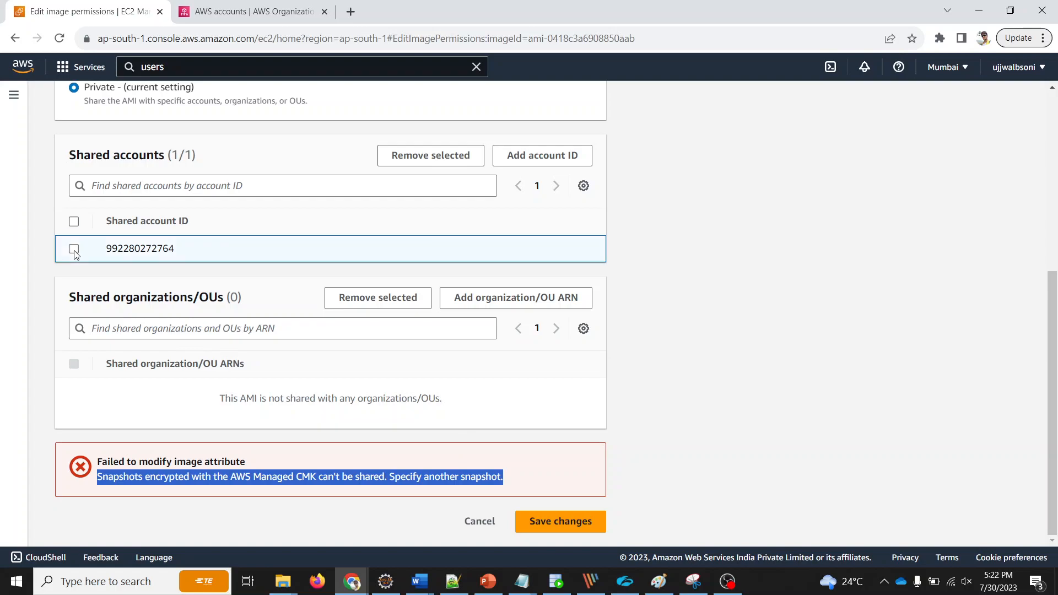
pyautogui.click(460, 155)
# - Set the AMI availability to Public and try to save the permission changes
pyautogui.scroll(6, 667, 301)
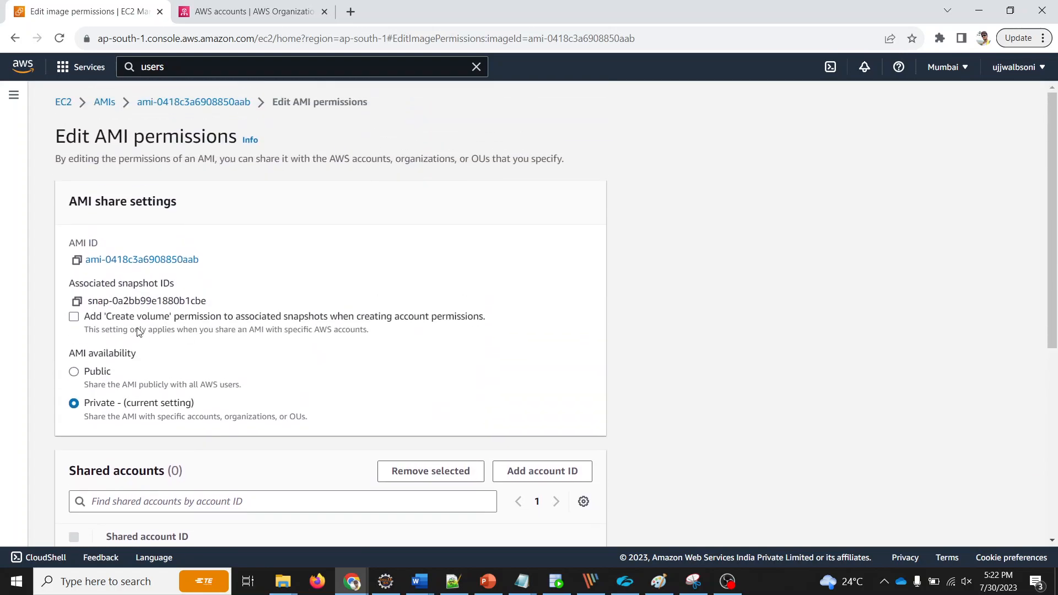
pyautogui.click(74, 371)
pyautogui.scroll(-2, 304, 371)
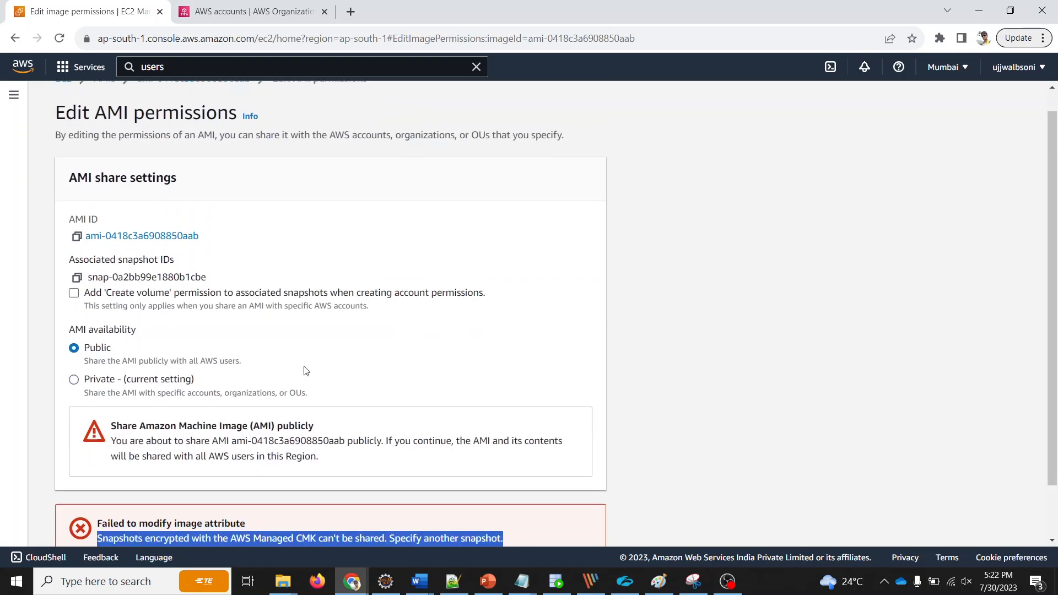
pyautogui.click(533, 524)
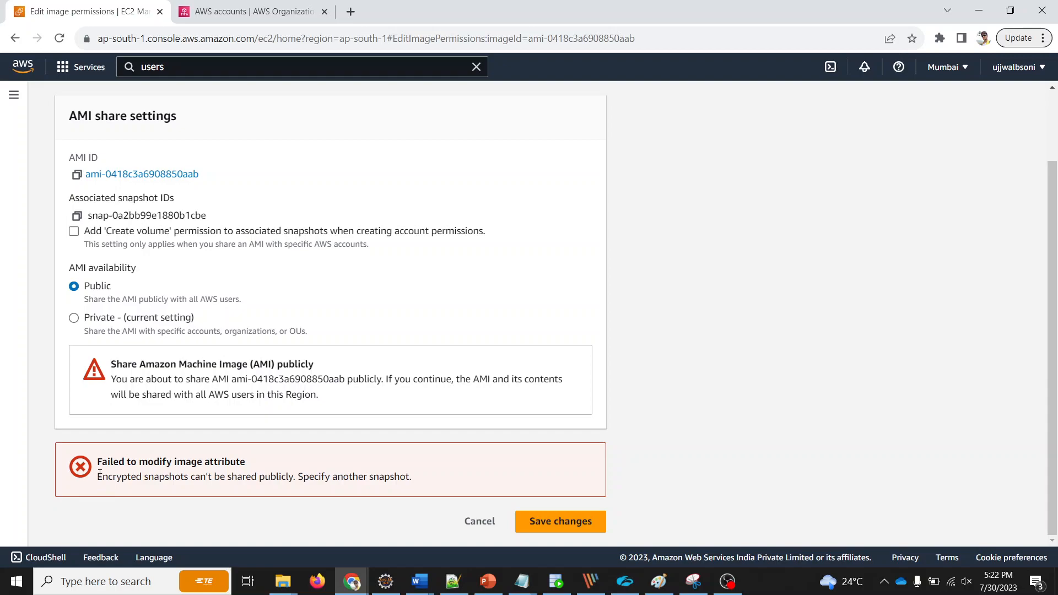
pyautogui.moveTo(99, 475); pyautogui.dragTo(429, 486)
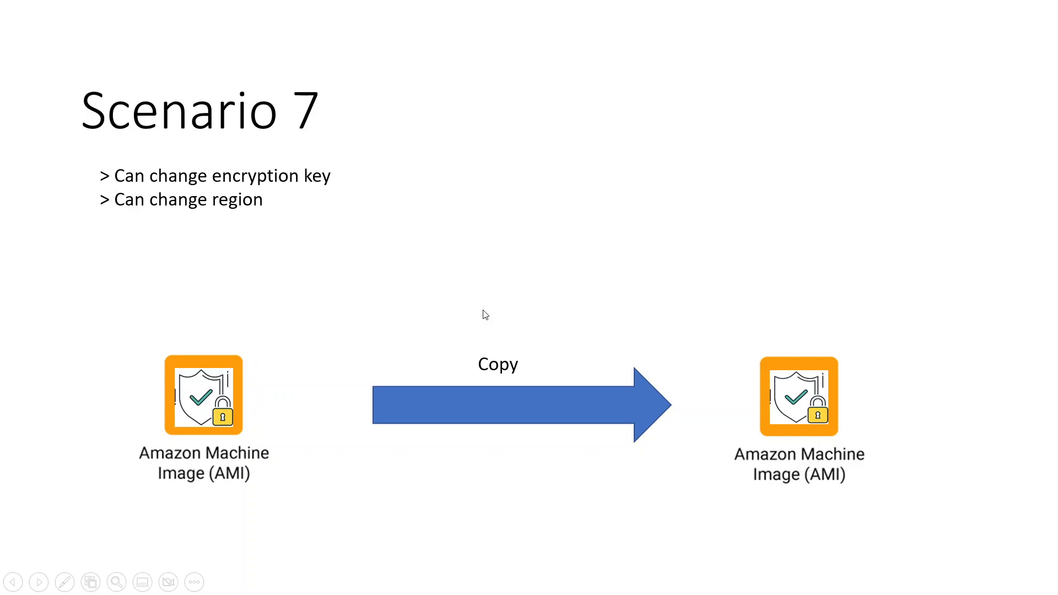
# - Switch from the slides to the AWS console, select the AMI myami and open its copy form
pyautogui.hotkey('alt', 'Tab')
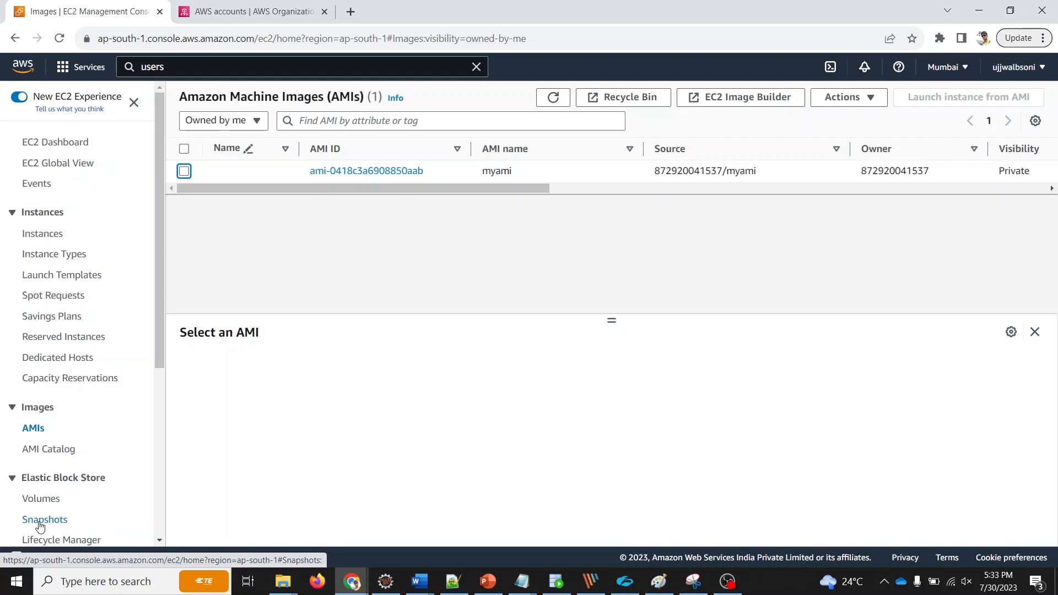
pyautogui.click(187, 174)
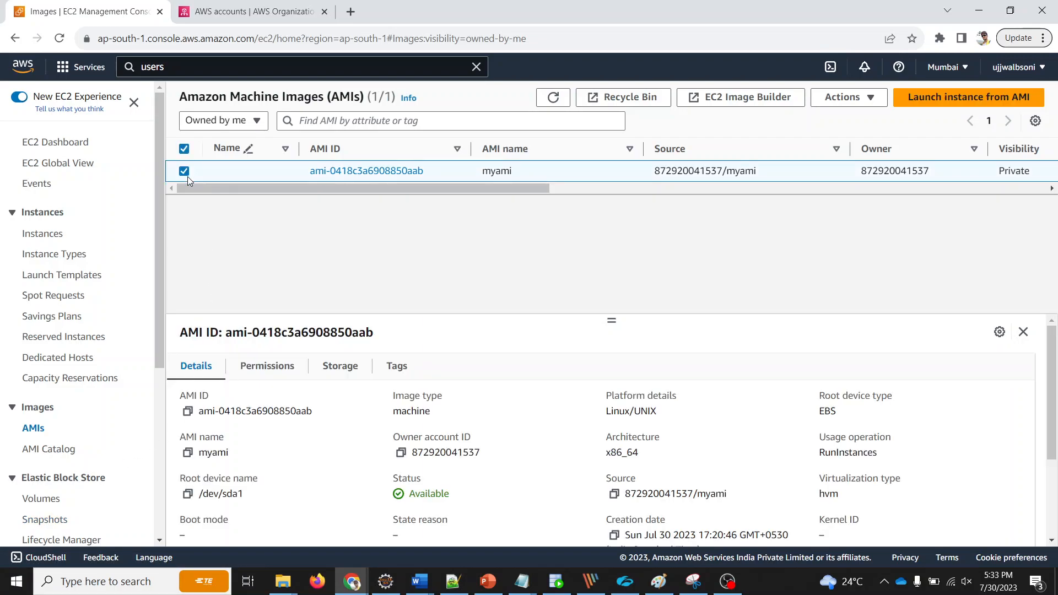
pyautogui.scroll(-3, 366, 370)
pyautogui.scroll(3, 389, 406)
pyautogui.click(841, 98)
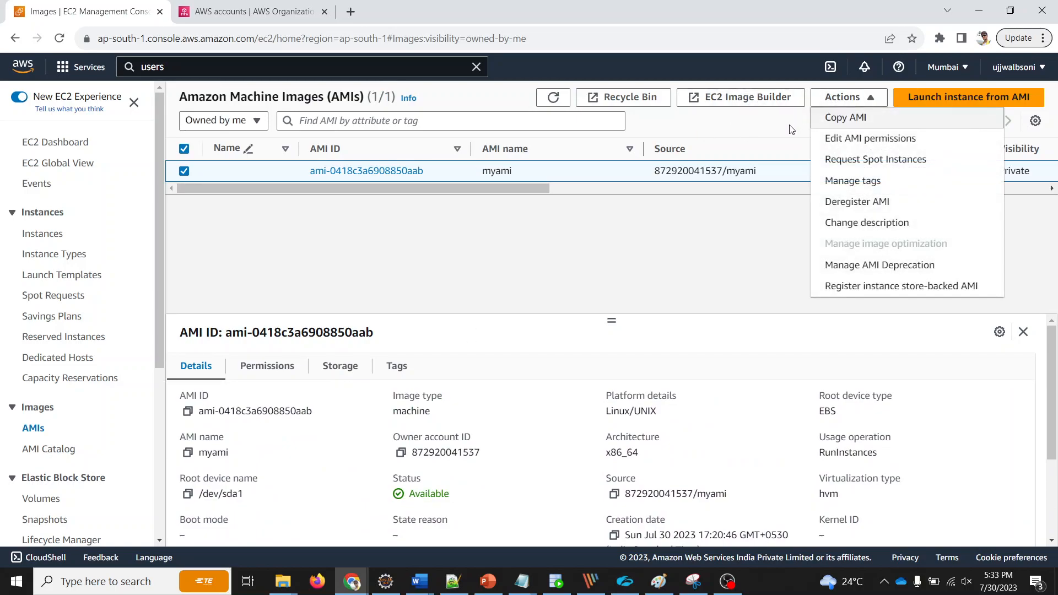
pyautogui.click(835, 123)
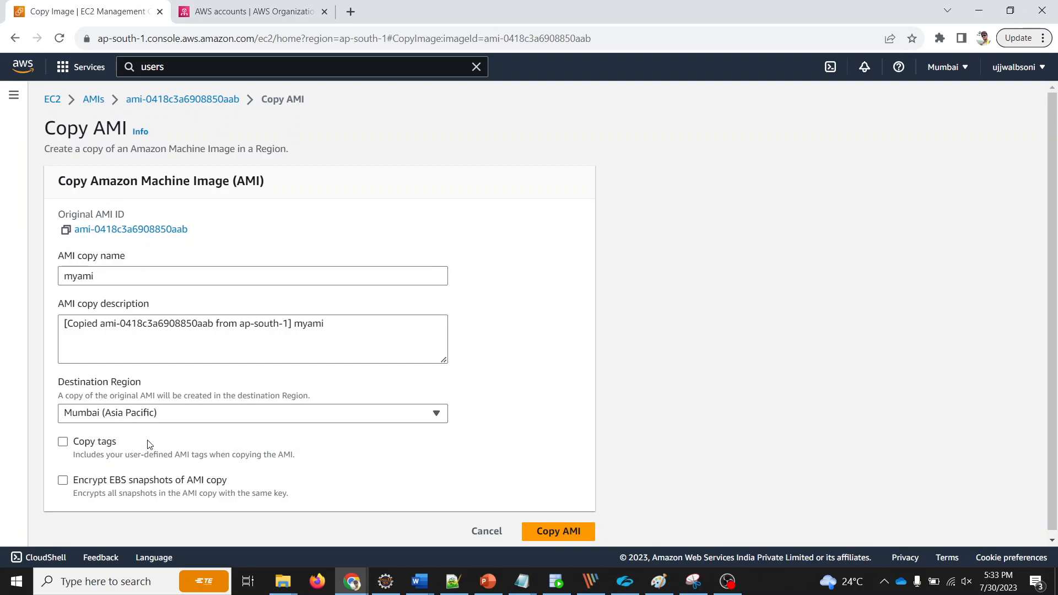
# - Check the destination Region choices, enable encryption of the AMI copy's EBS snapshots and view the KMS key choices
pyautogui.click(148, 415)
pyautogui.click(153, 412)
pyautogui.click(155, 483)
pyautogui.scroll(-4, 278, 477)
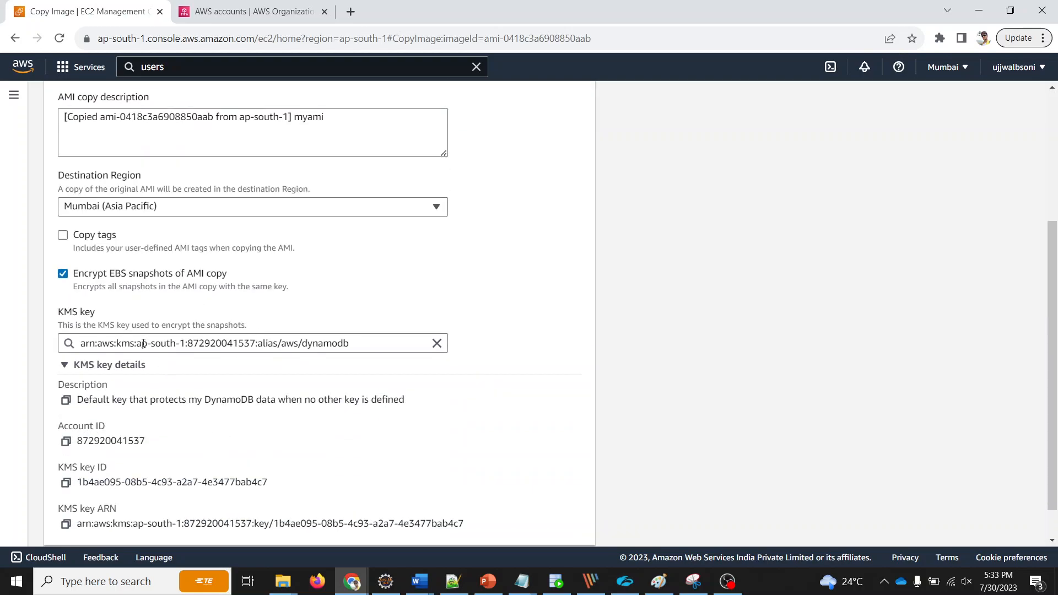
pyautogui.click(143, 343)
pyautogui.click(653, 332)
pyautogui.scroll(-1, 658, 350)
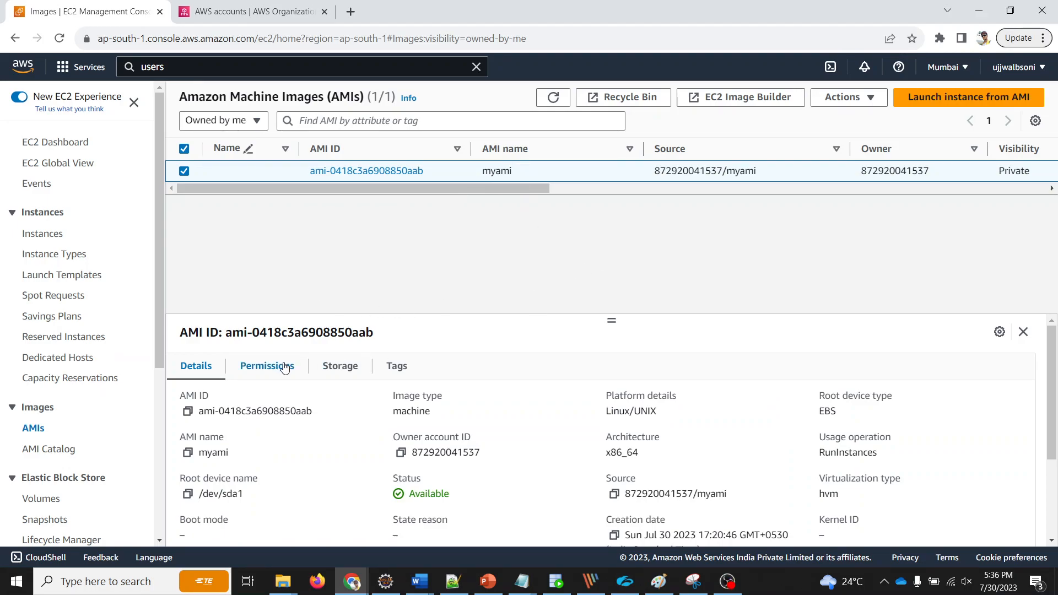
# - Check the block device encryption of myami and start launching an instance from this AMI
pyautogui.click(340, 365)
pyautogui.scroll(-1, 608, 436)
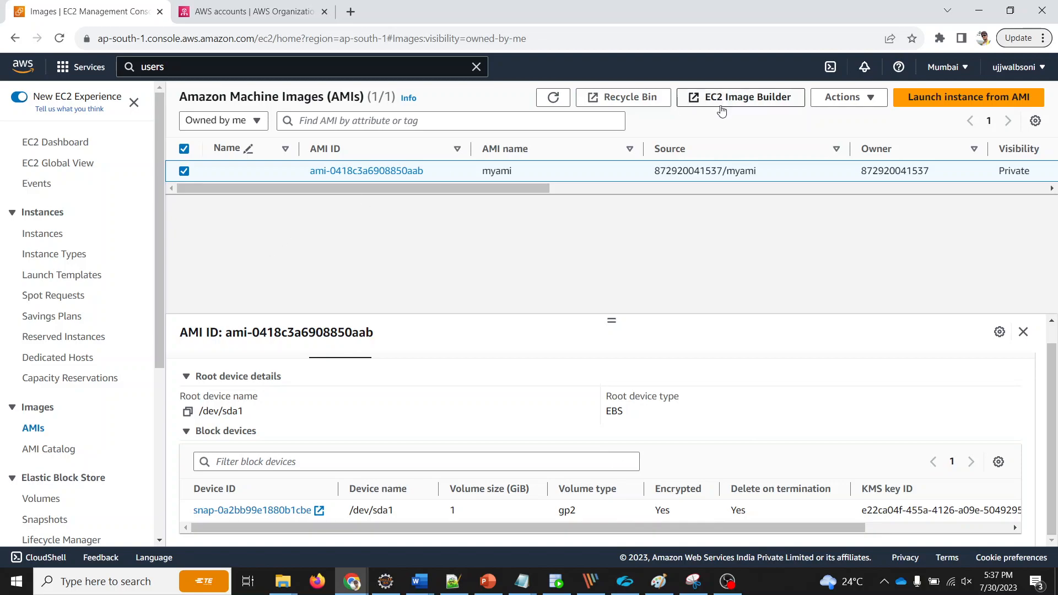
pyautogui.click(982, 103)
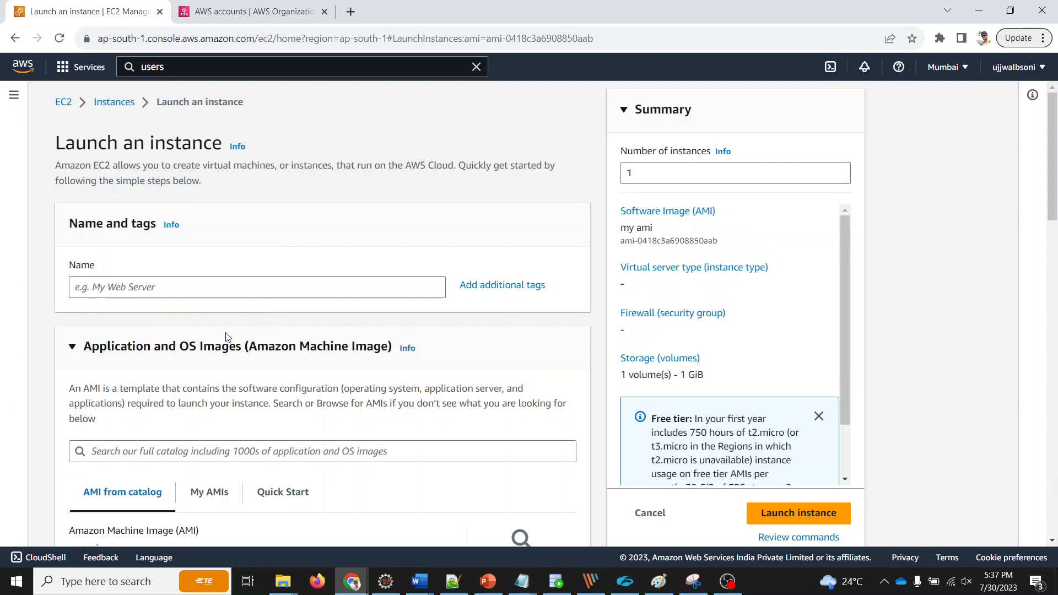
# - Review the instance launch settings, including instance type, key pair, network, storage and advanced details
pyautogui.scroll(-2, 240, 441)
pyautogui.scroll(-6, 240, 440)
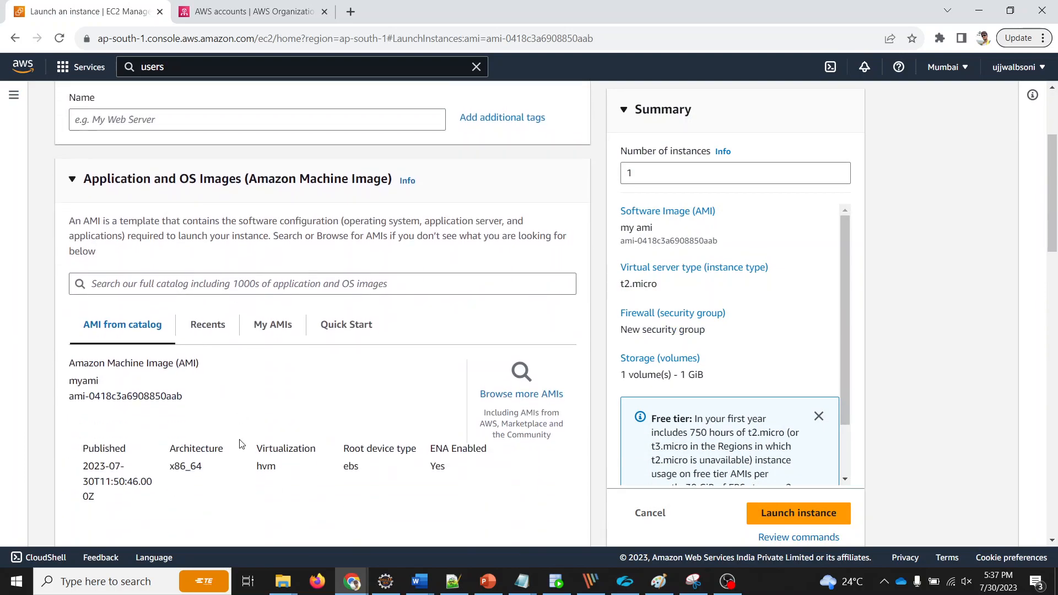
pyautogui.scroll(-3, 240, 444)
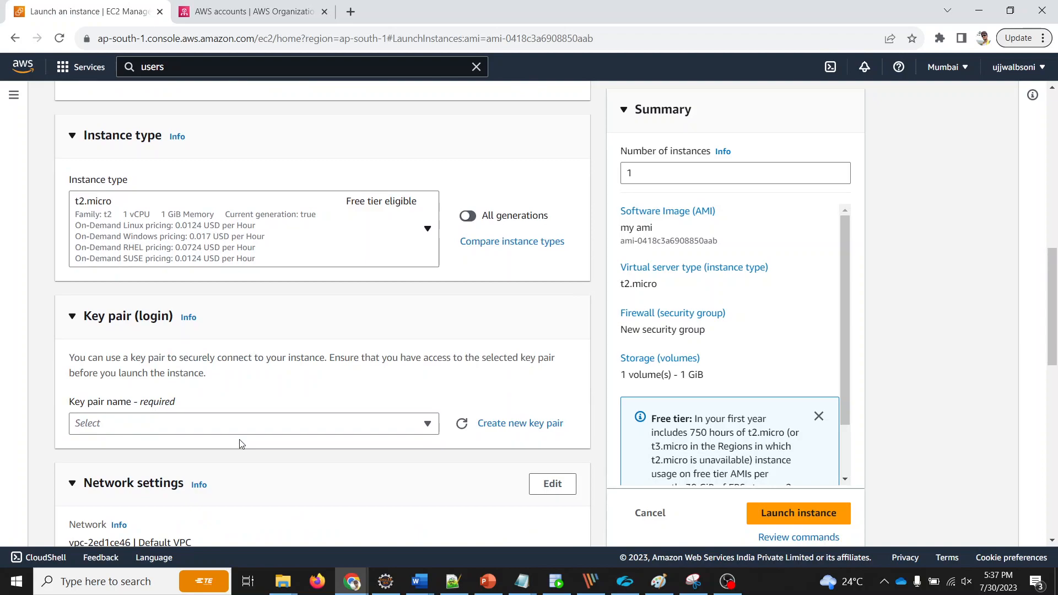
pyautogui.scroll(-10, 240, 444)
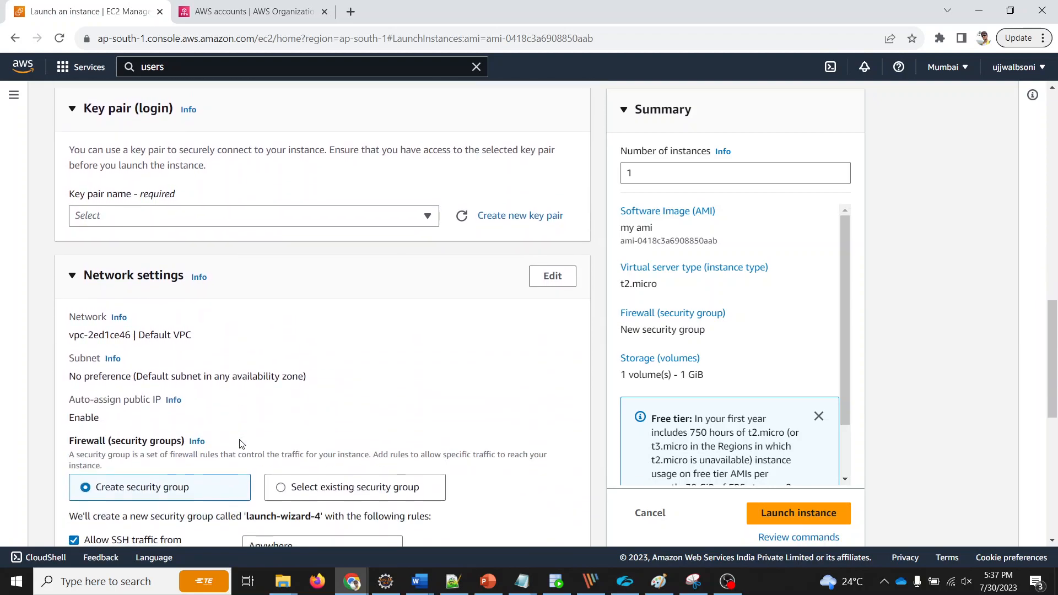
pyautogui.scroll(-2, 240, 443)
pyautogui.scroll(3, 240, 443)
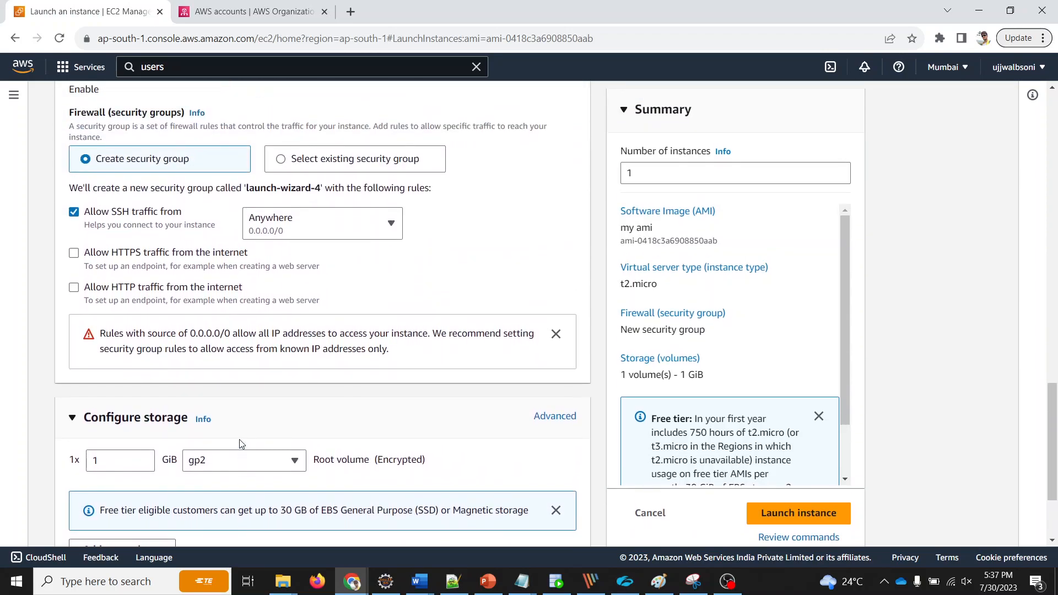
pyautogui.scroll(-2, 240, 444)
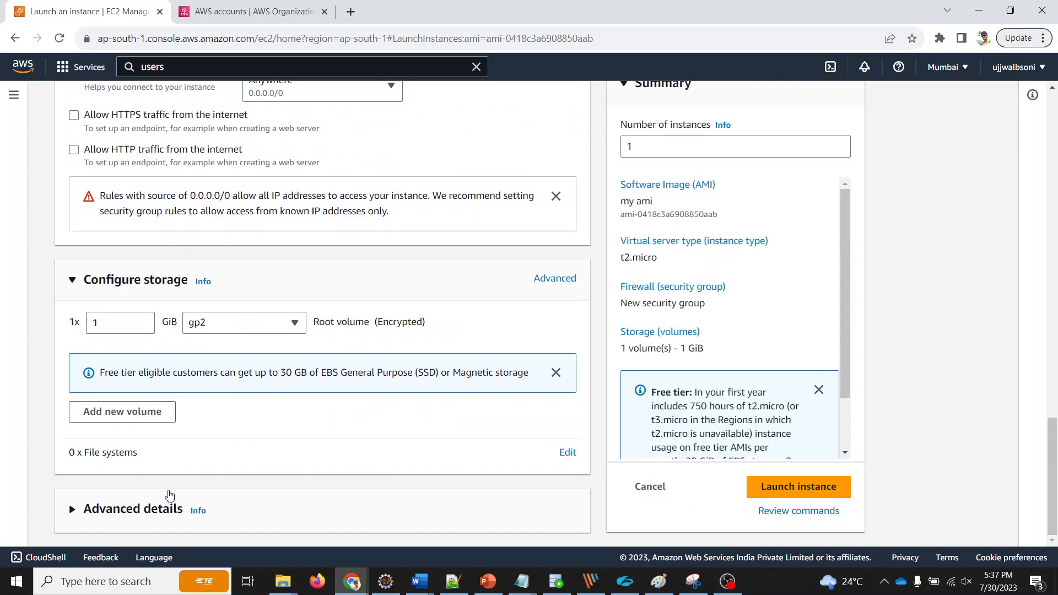
pyautogui.click(168, 496)
pyautogui.scroll(-4, 267, 434)
pyautogui.scroll(-15, 267, 437)
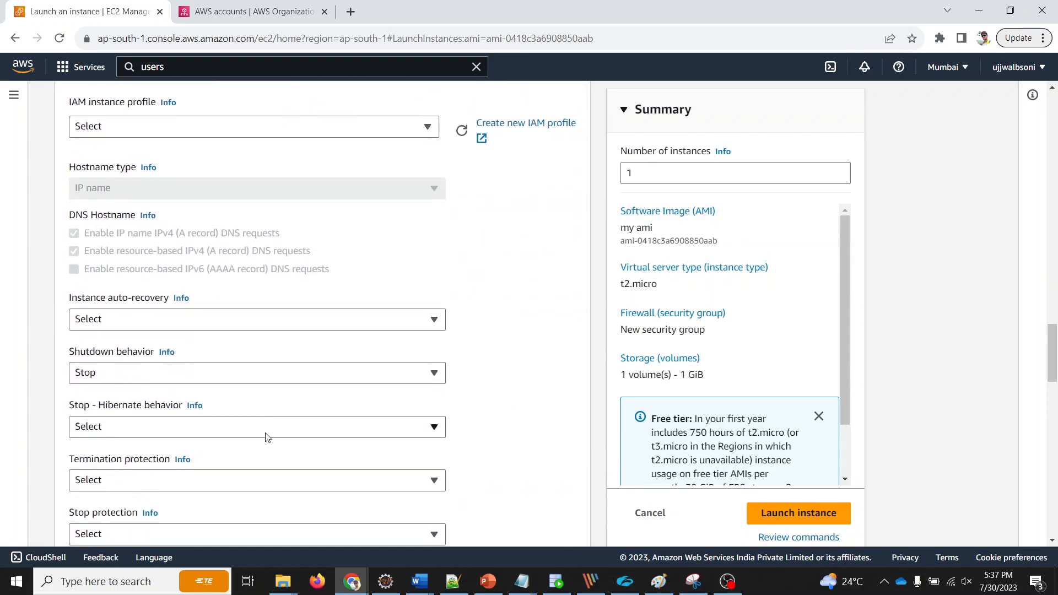
pyautogui.scroll(20, 267, 437)
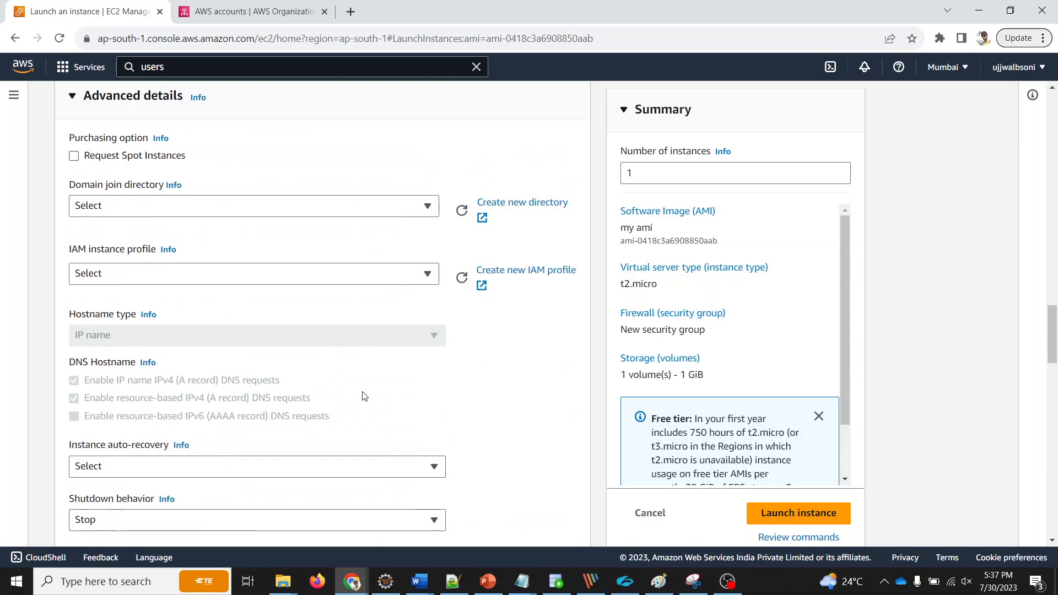
pyautogui.scroll(4, 368, 387)
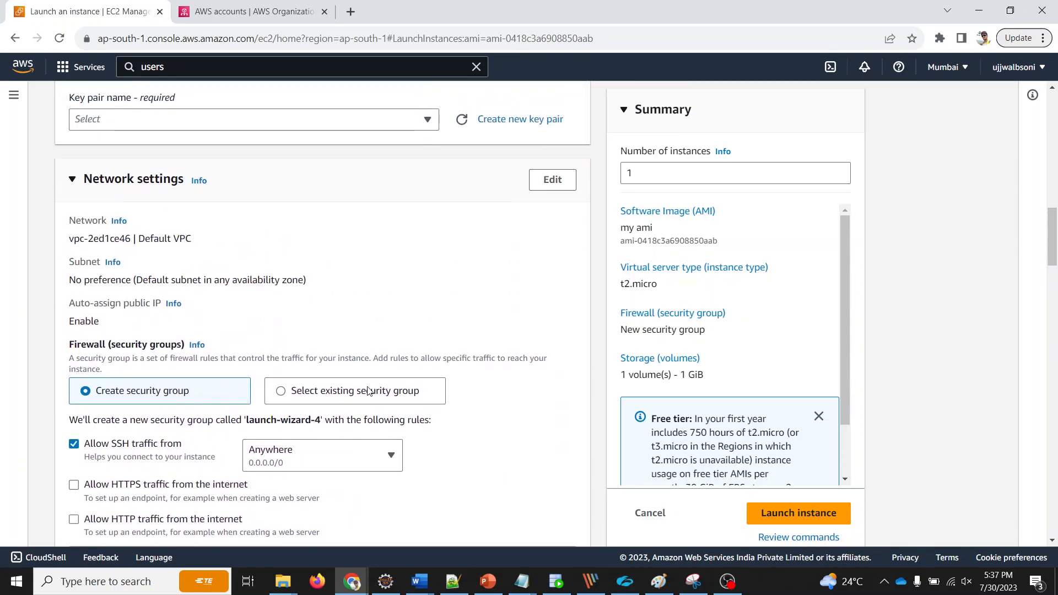
pyautogui.scroll(-2, 366, 382)
pyautogui.scroll(5, 365, 384)
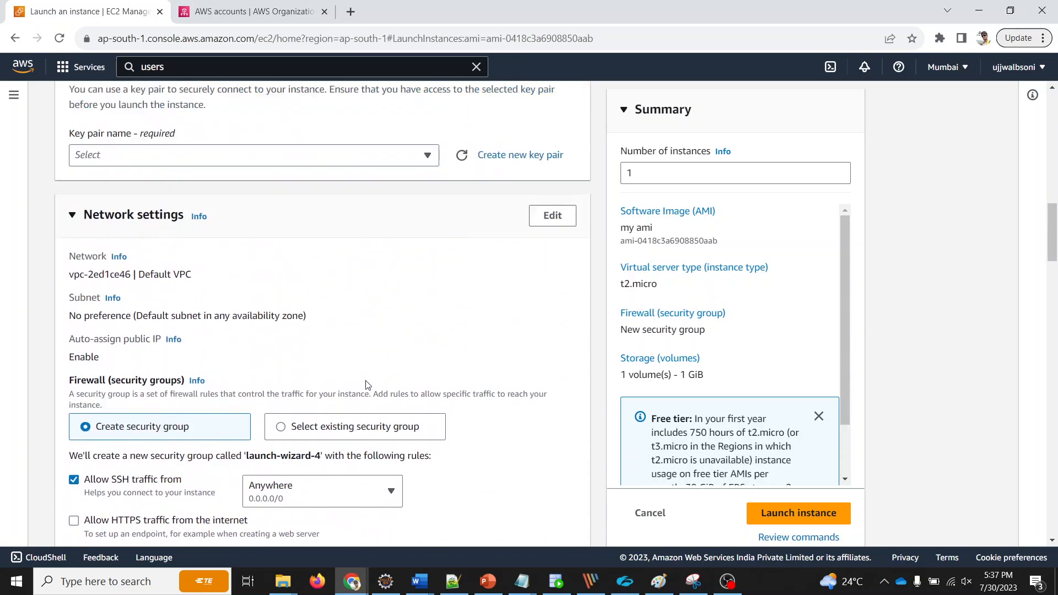
pyautogui.scroll(7, 363, 381)
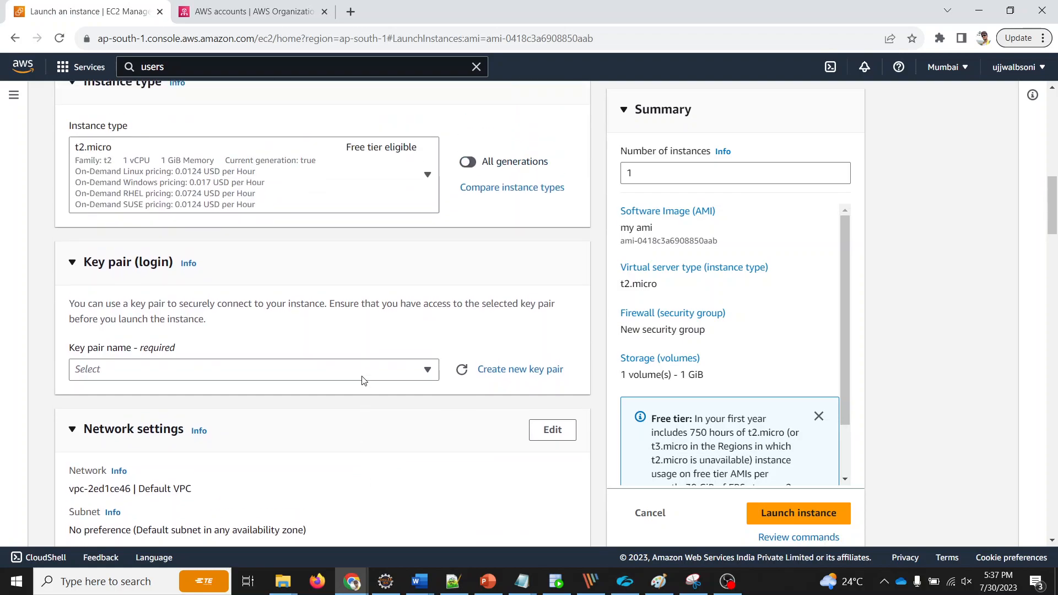
# - Show the advanced storage settings and set the encrypted root volume's KMS key to (default) aws/ebs
pyautogui.scroll(-5, 307, 407)
pyautogui.scroll(-6, 461, 230)
pyautogui.scroll(-5, 461, 230)
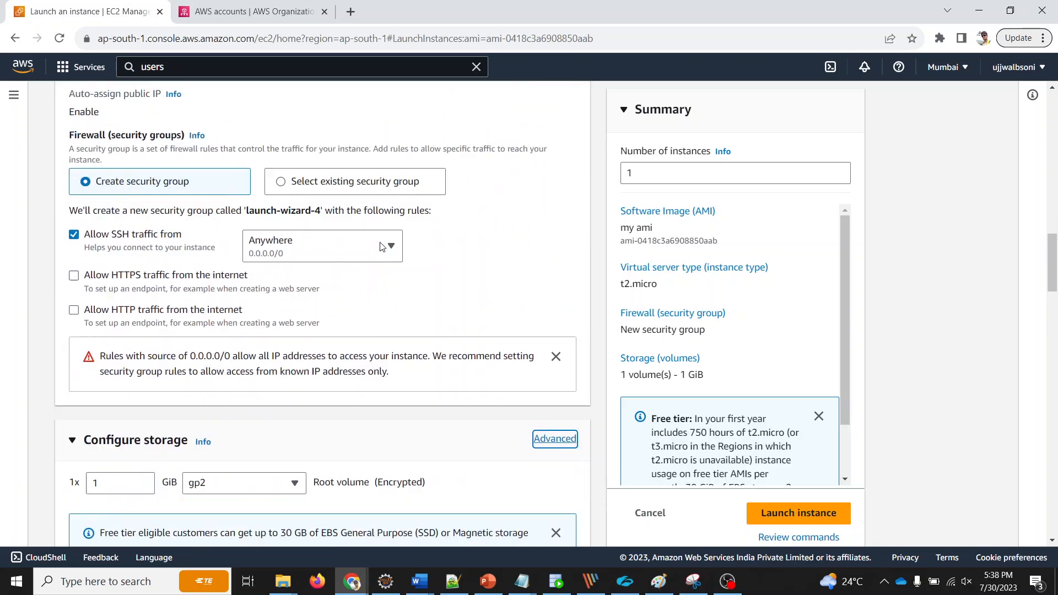
pyautogui.click(553, 271)
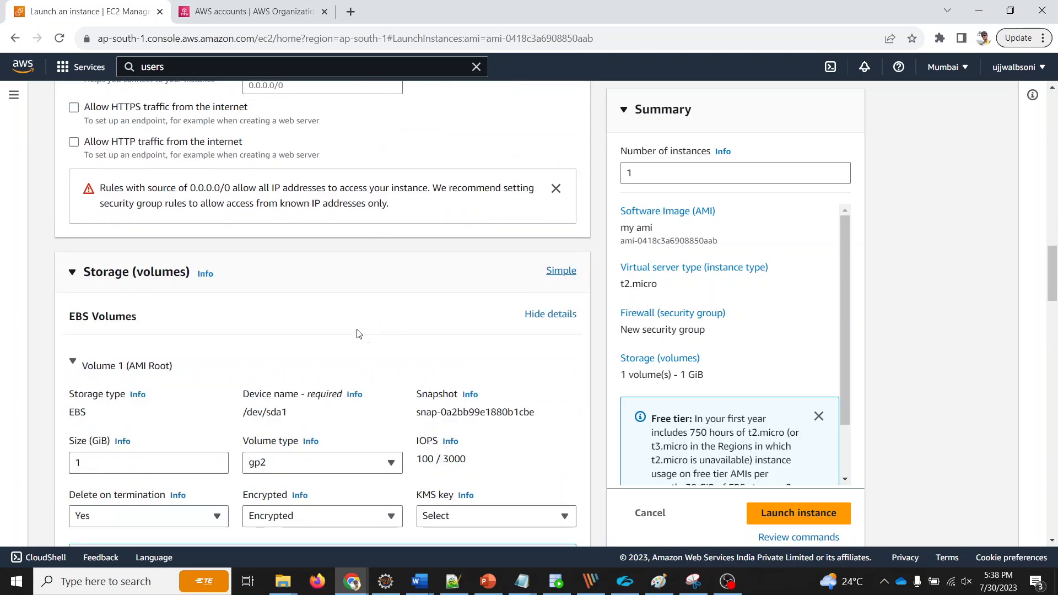
pyautogui.scroll(-3, 348, 330)
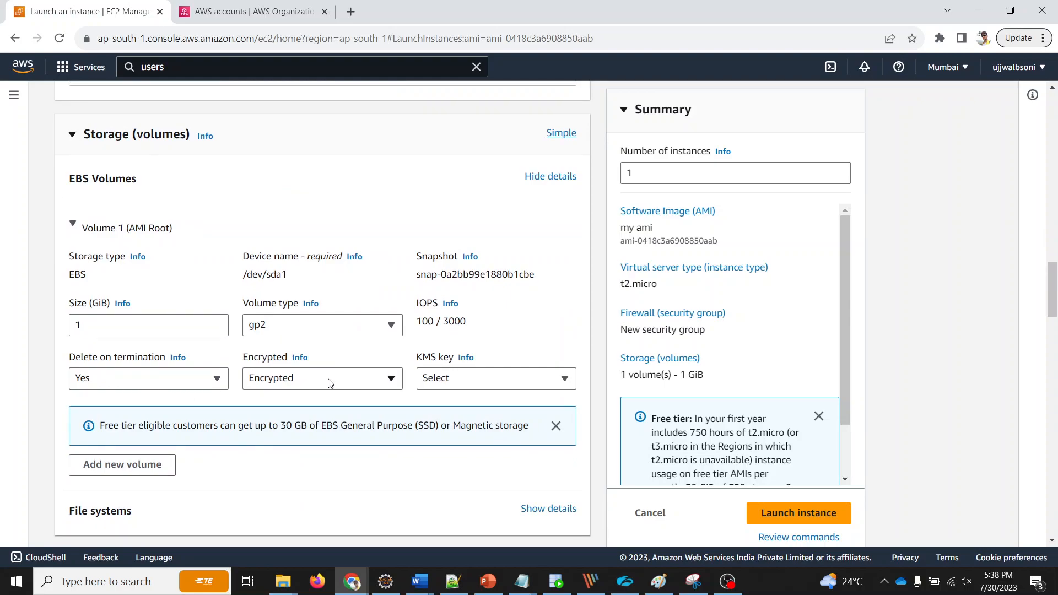
pyautogui.click(467, 386)
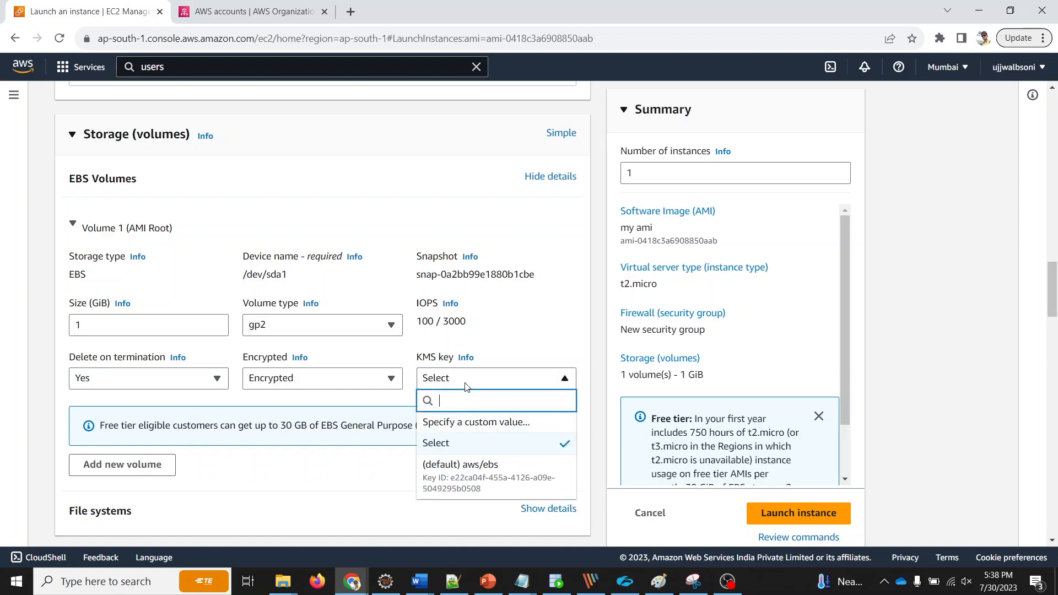
pyautogui.click(461, 465)
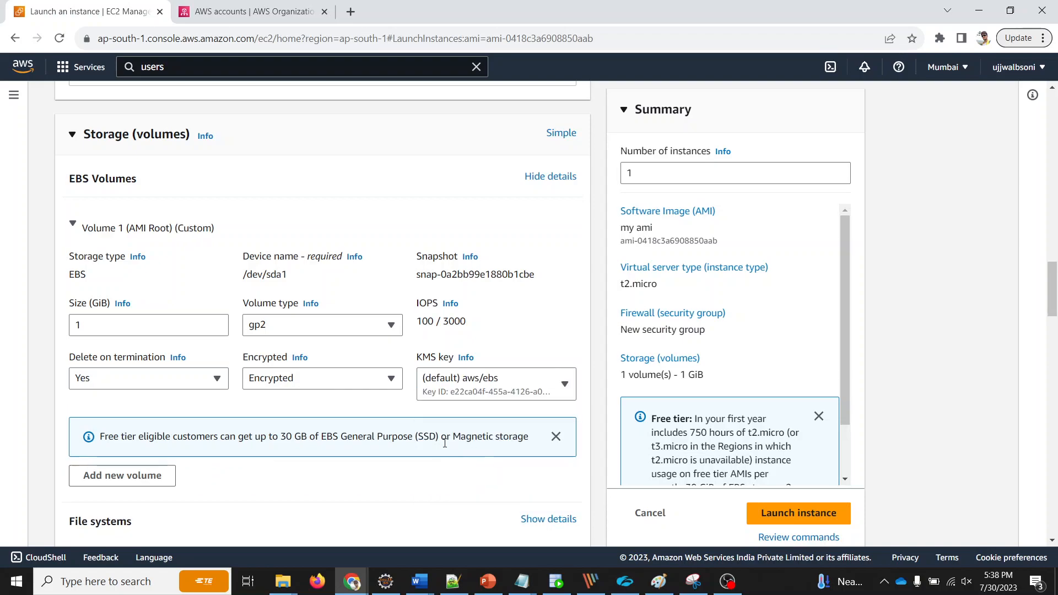
pyautogui.click(458, 392)
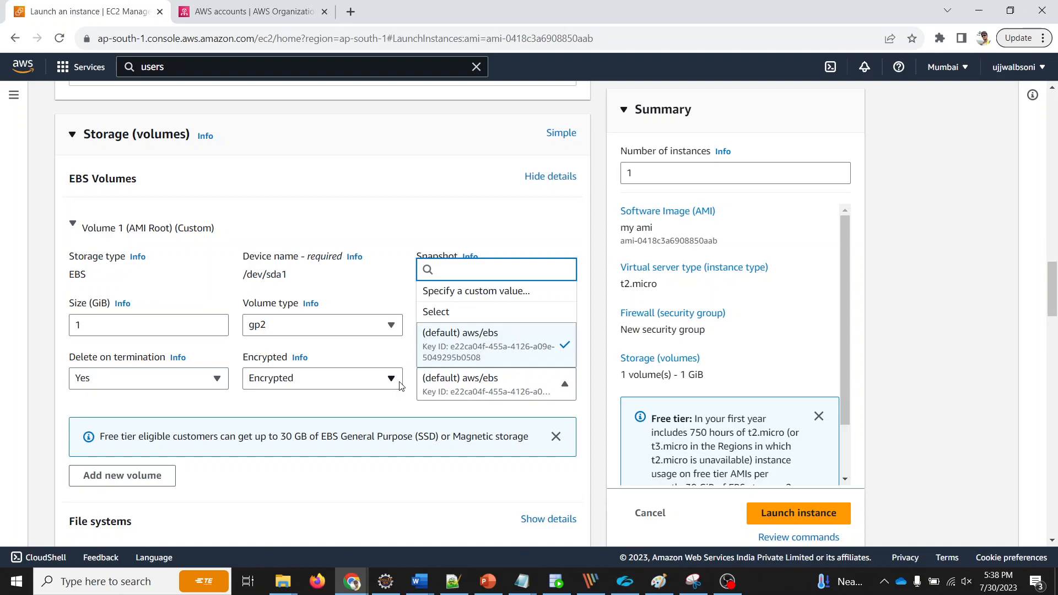
pyautogui.click(363, 400)
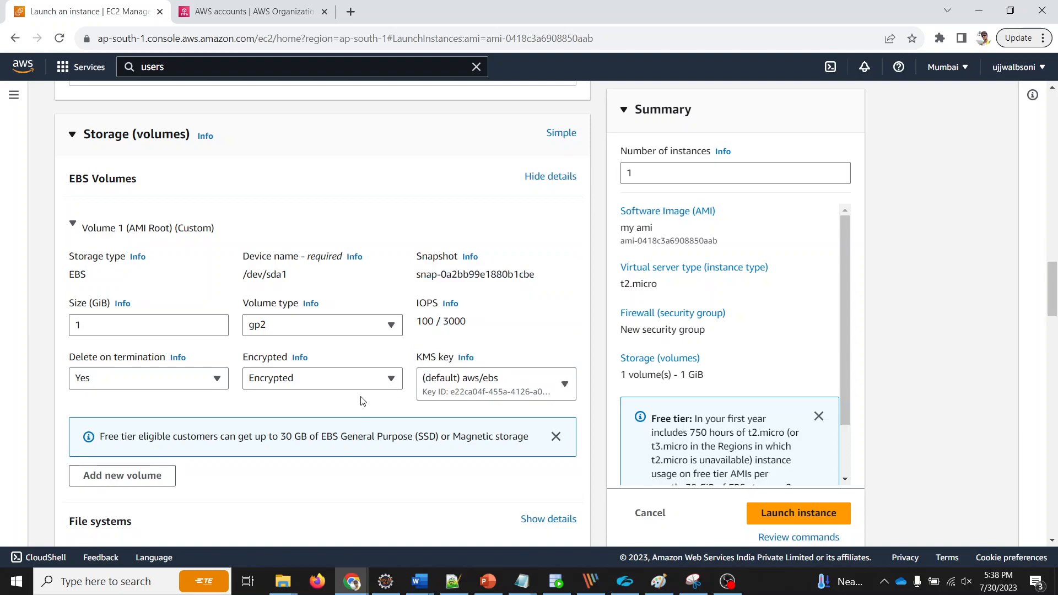
# - Make the network settings editable and set the instance's subnet to subnet-5b289420 (Public Subnet B) in the default VPC
pyautogui.scroll(1, 334, 392)
pyautogui.scroll(15, 332, 390)
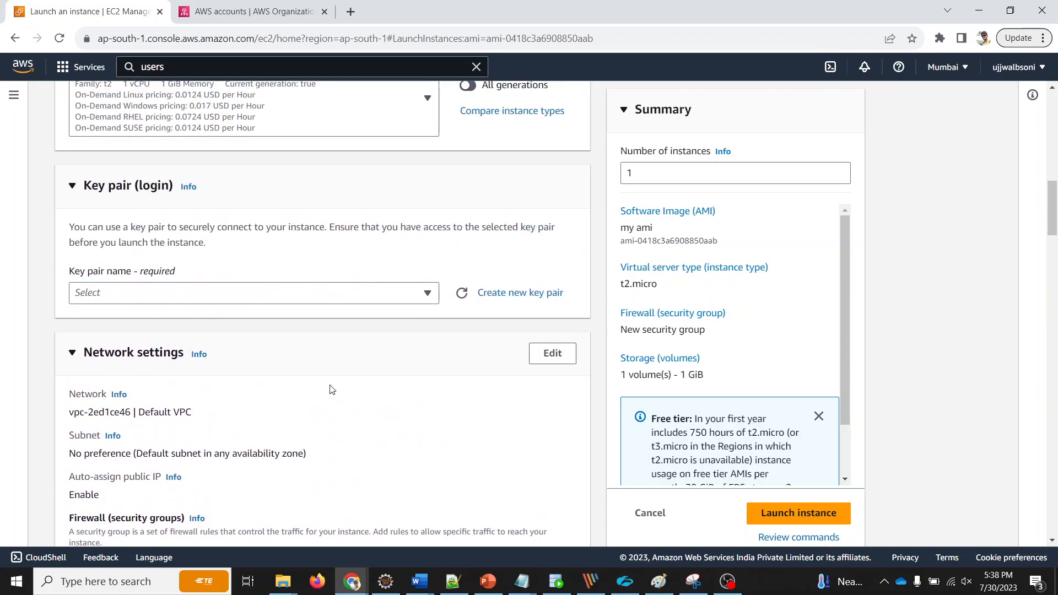
pyautogui.click(552, 354)
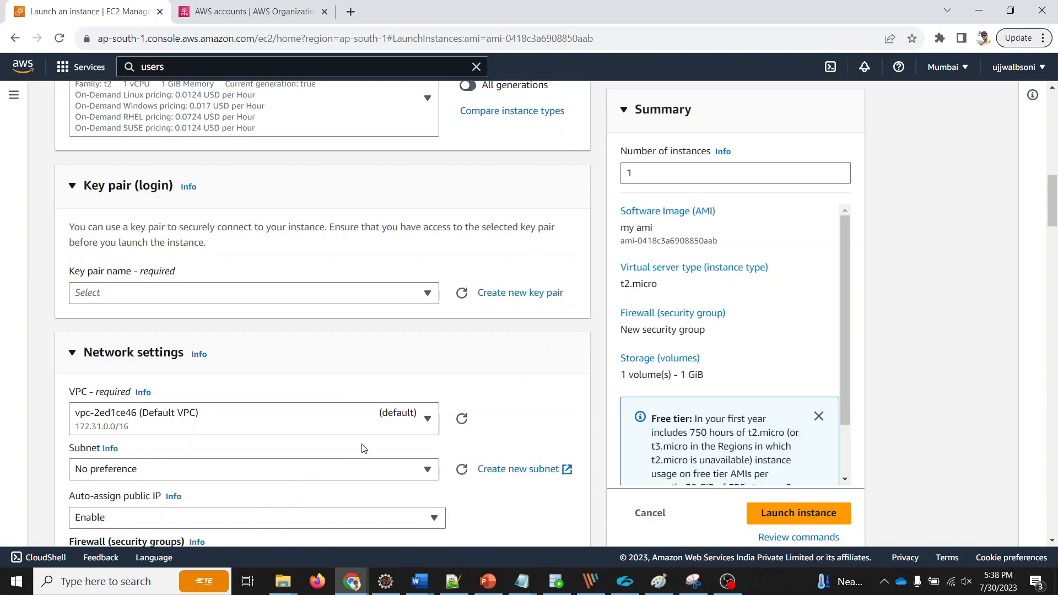
pyautogui.scroll(-2, 358, 441)
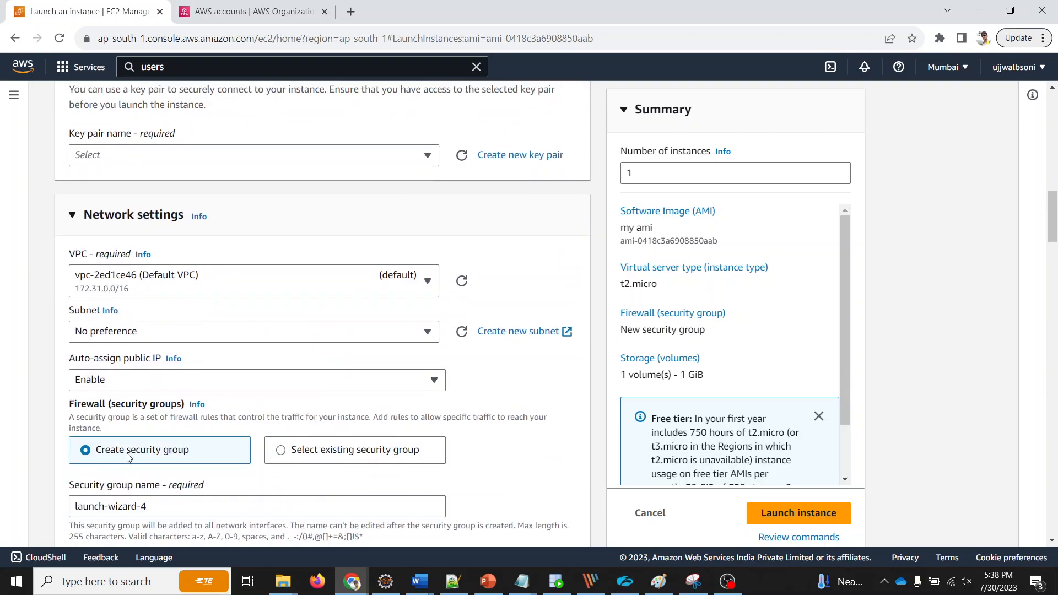
pyautogui.scroll(-5, 128, 454)
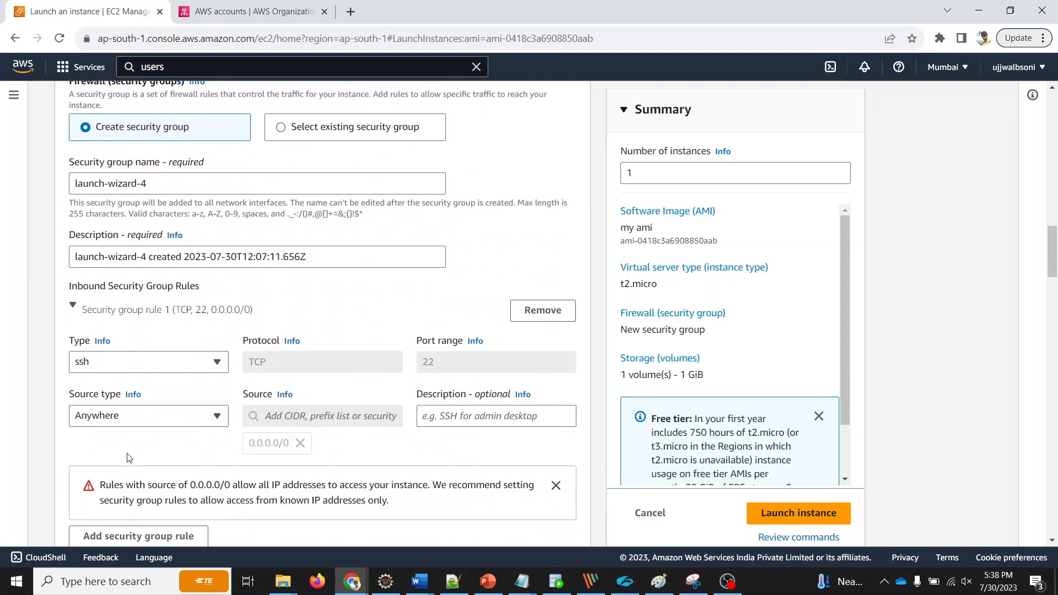
pyautogui.scroll(15, 132, 455)
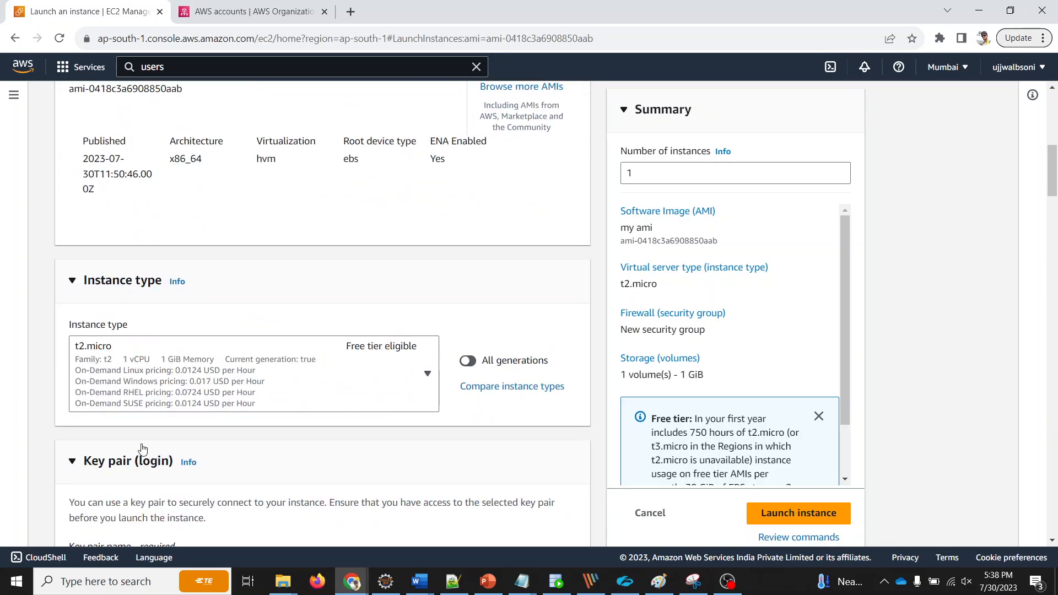
pyautogui.scroll(-6, 141, 449)
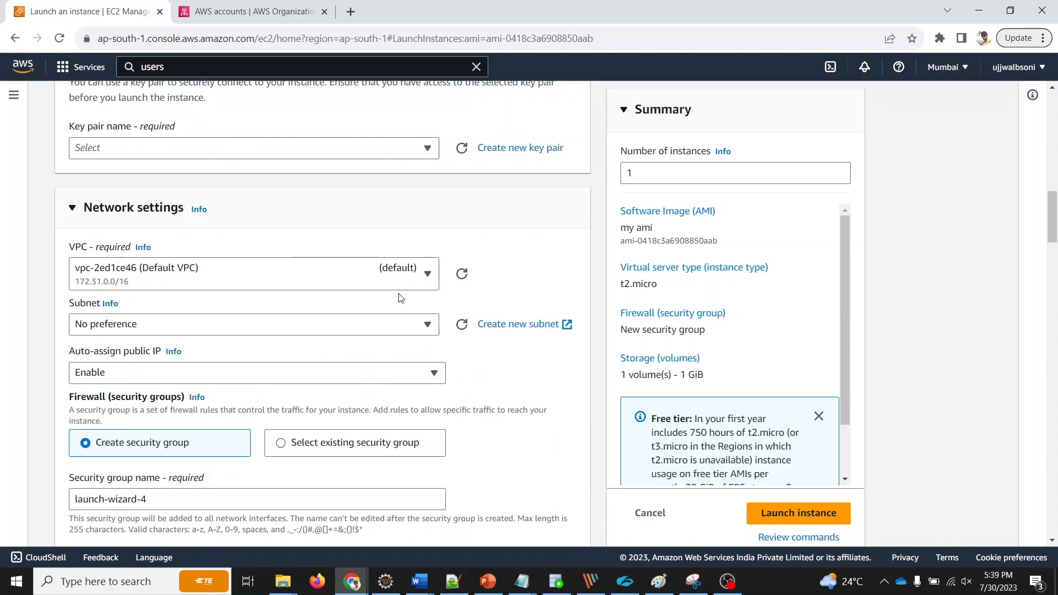
pyautogui.click(372, 323)
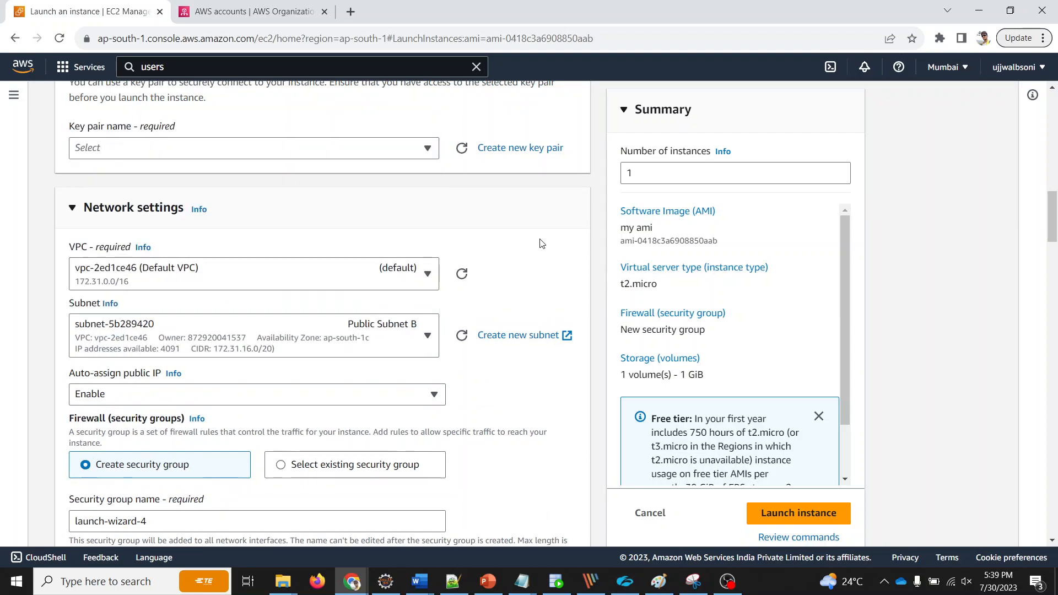
pyautogui.click(355, 343)
pyautogui.click(567, 243)
pyautogui.scroll(-5, 565, 238)
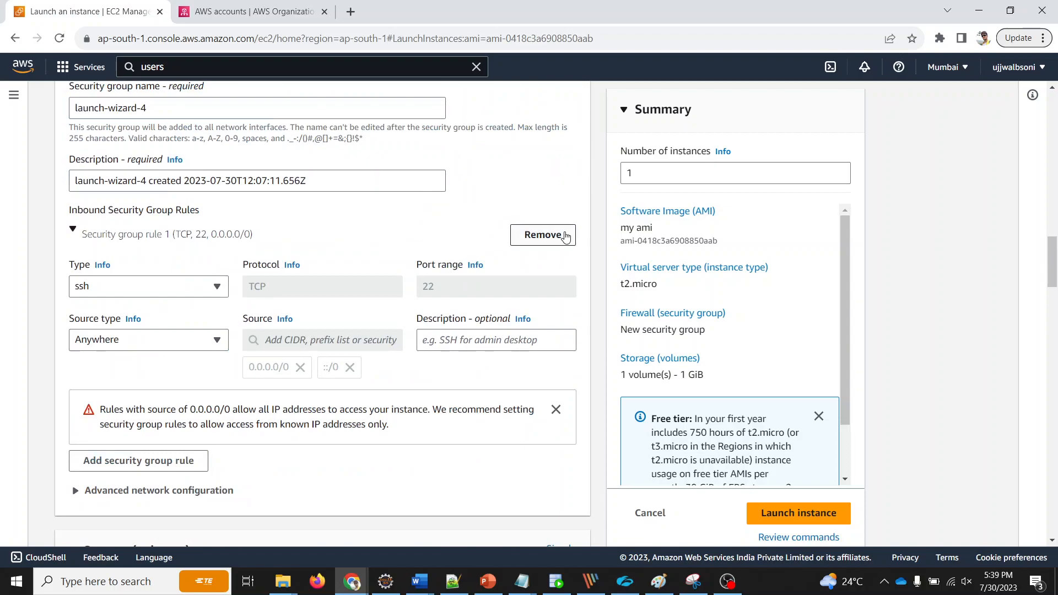